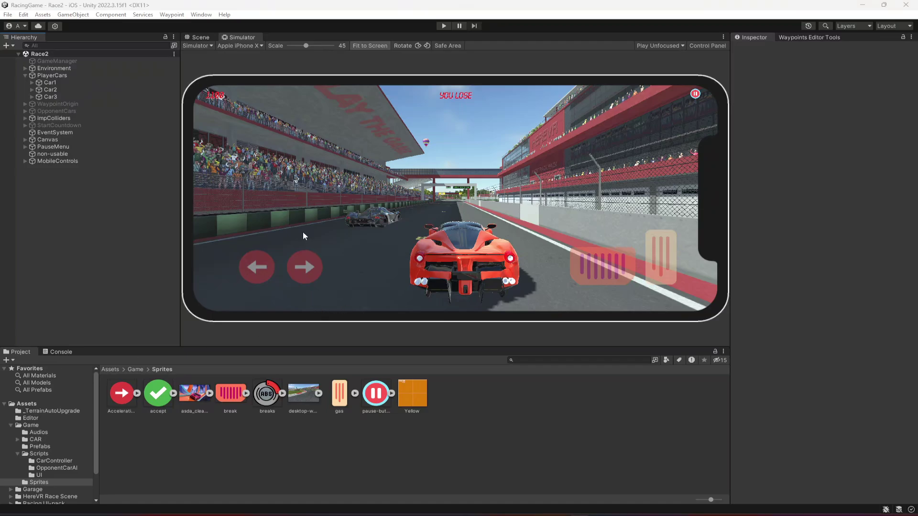
Examine the four buttons in MobileControls, especially the event trigger targets on SteeringRight, and look at Car3's components
left_click(56, 161)
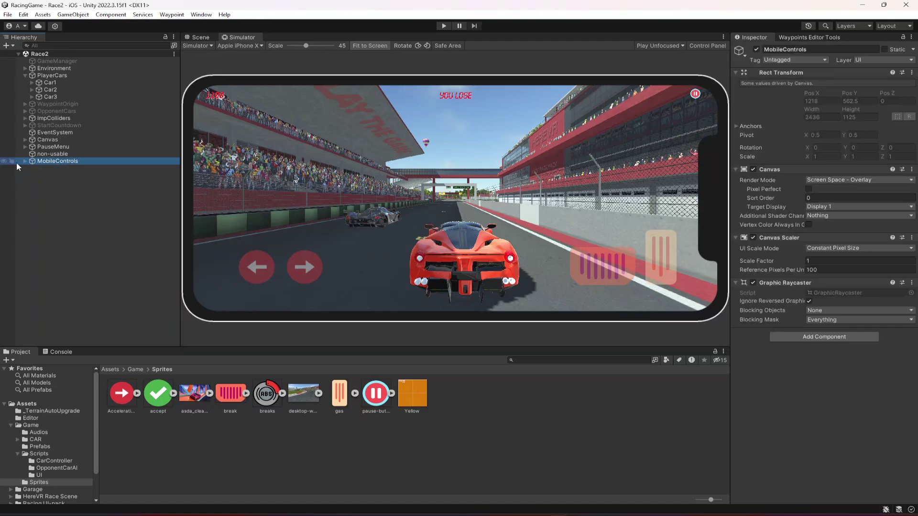
left_click(25, 160)
left_click(53, 168)
left_click(61, 190, "shift")
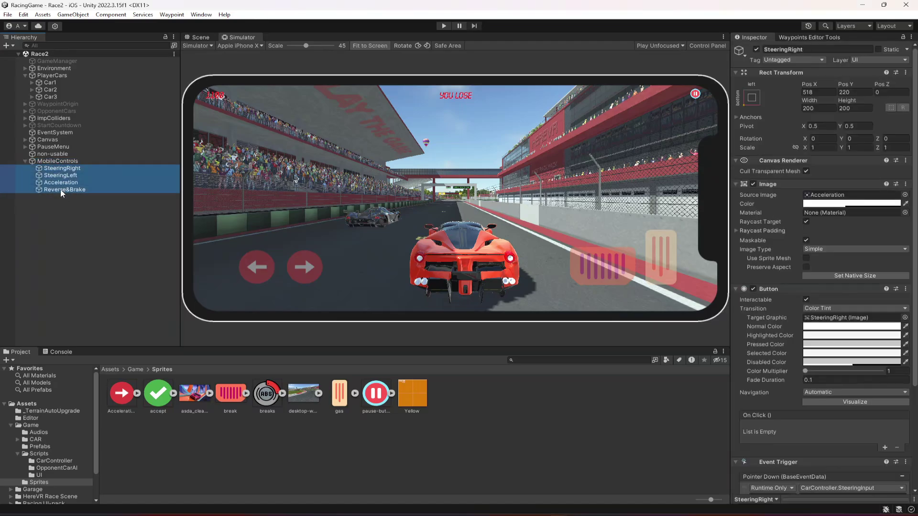
scroll(814, 418, "down", 1)
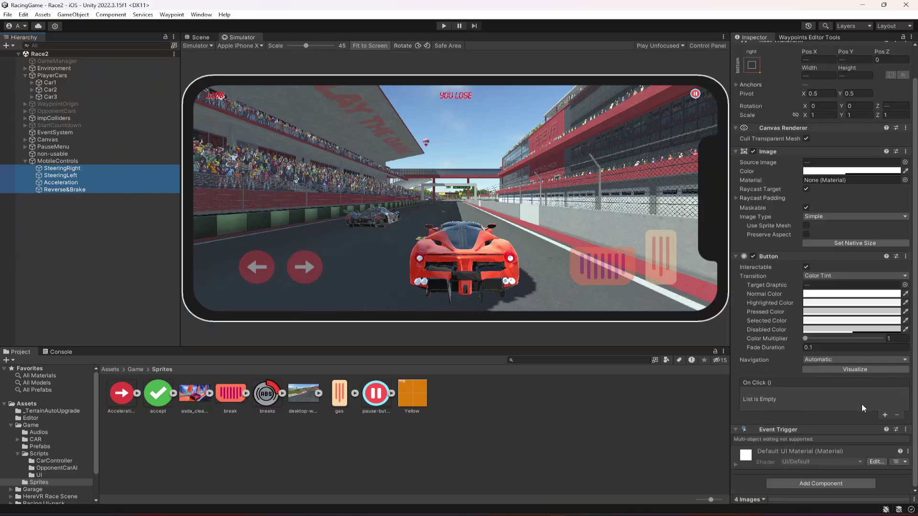
left_click(64, 96)
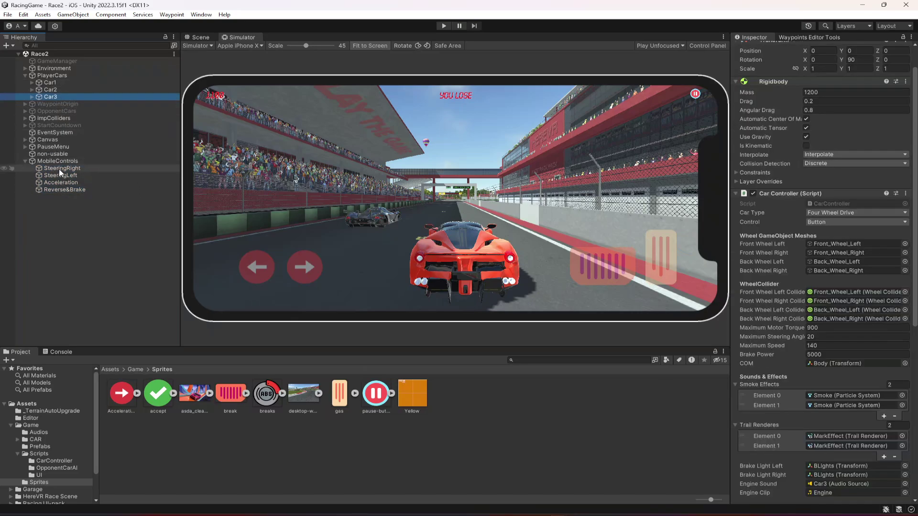
left_click(56, 169)
scroll(819, 402, "down", 2)
left_click(802, 411)
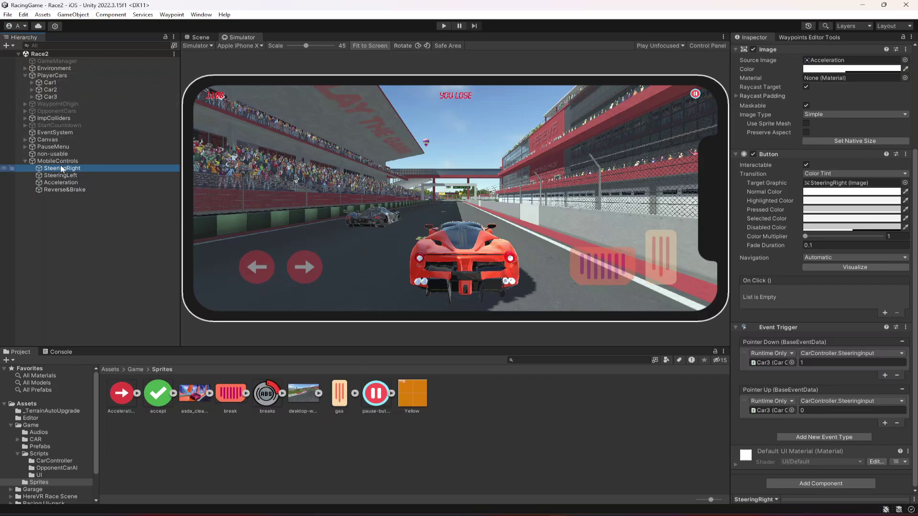
left_click(26, 161)
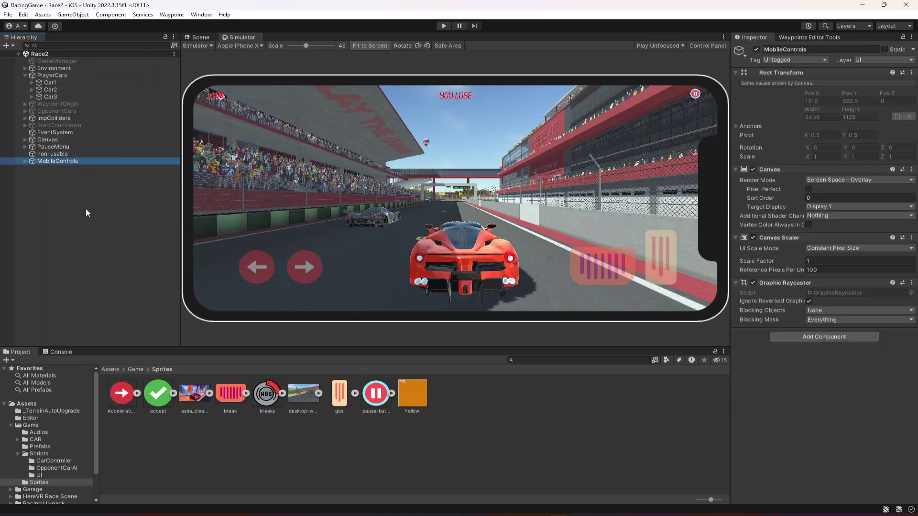
left_click(87, 211)
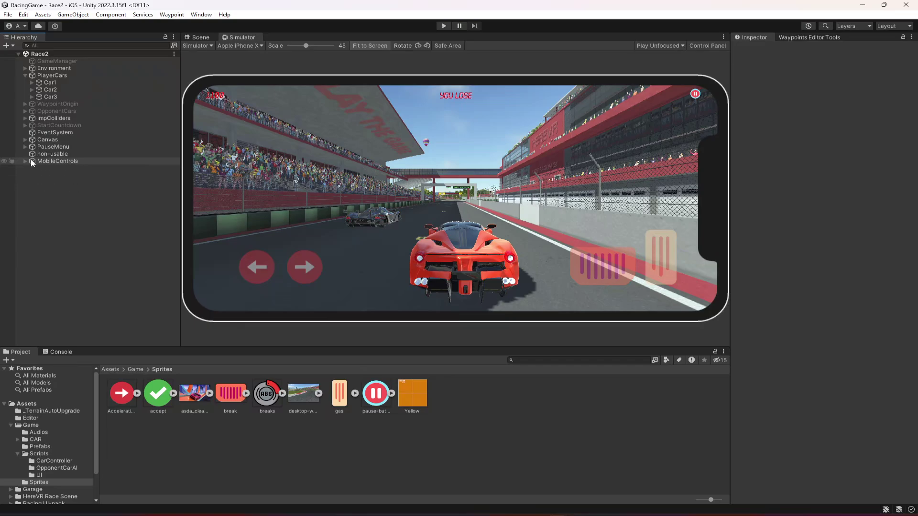
Move MobileControls inside Car3, and place a duplicate of it inside Car2
left_click(48, 161)
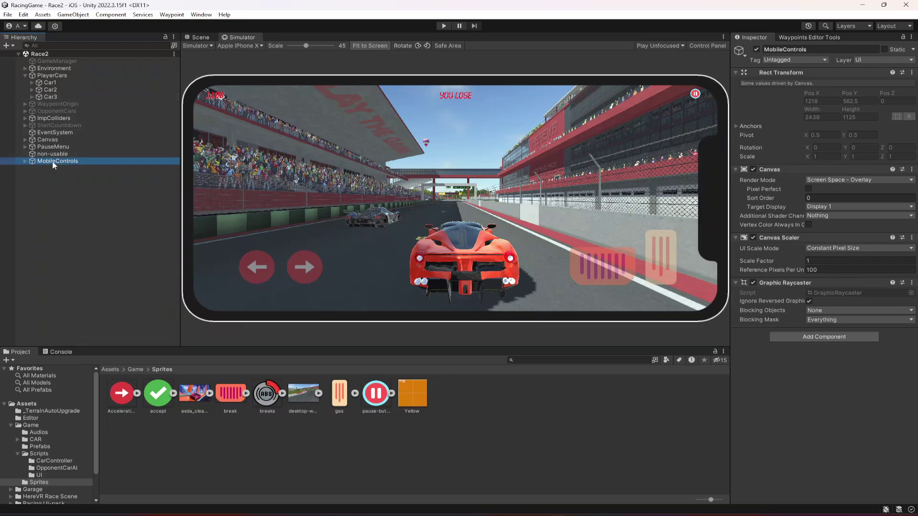
left_click_drag(66, 112, 50, 97)
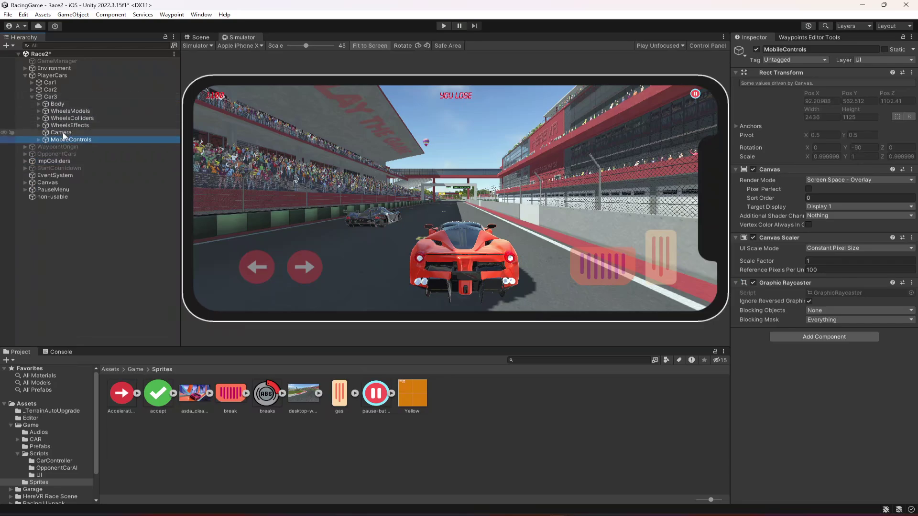
key("ctrl+d")
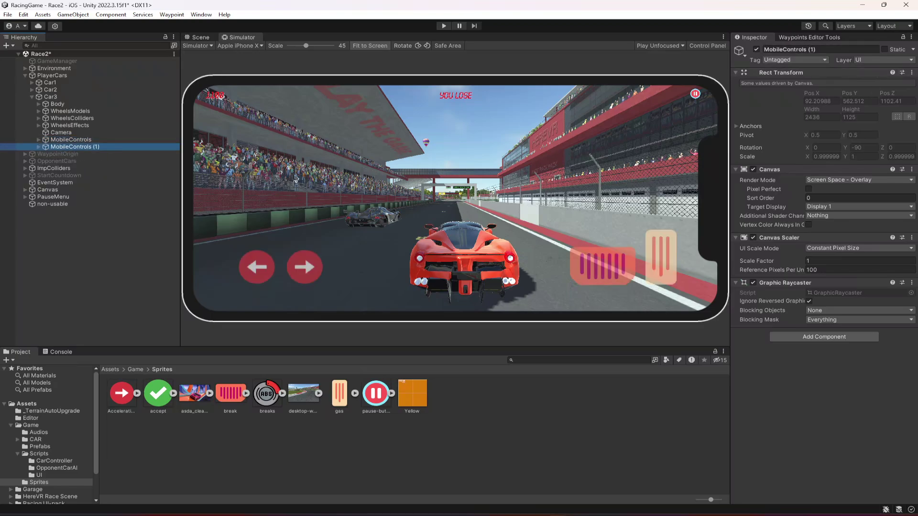
left_click_drag(76, 149, 53, 90)
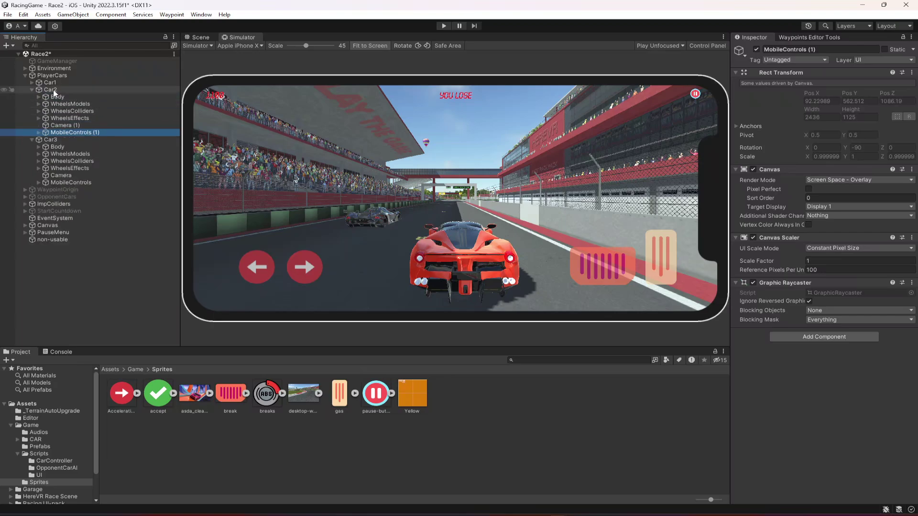
left_click(31, 139)
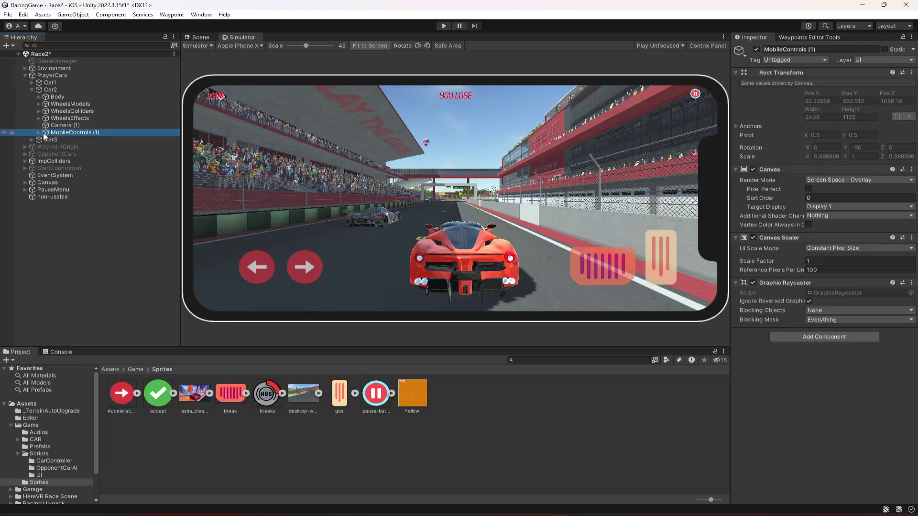
Assign Car2 as the target object of the Pointer Down and Pointer Up events on SteeringRight in Car2's mobile controls
left_click(38, 132)
left_click(73, 140)
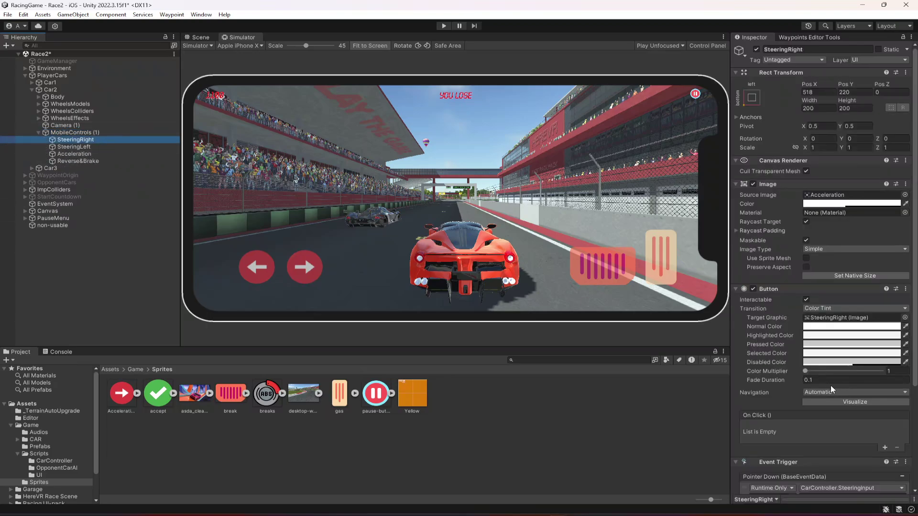
scroll(830, 388, "down", 5)
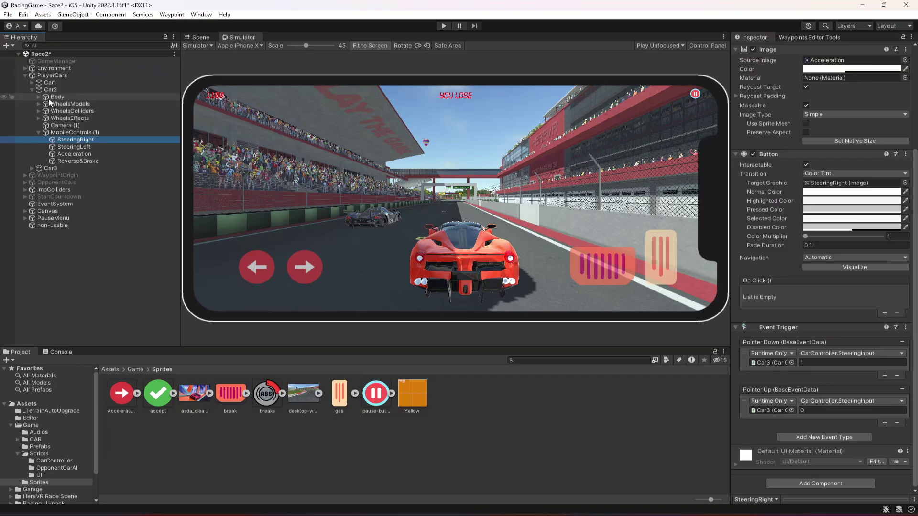
left_click(690, 299)
left_click_drag(767, 365, 767, 364)
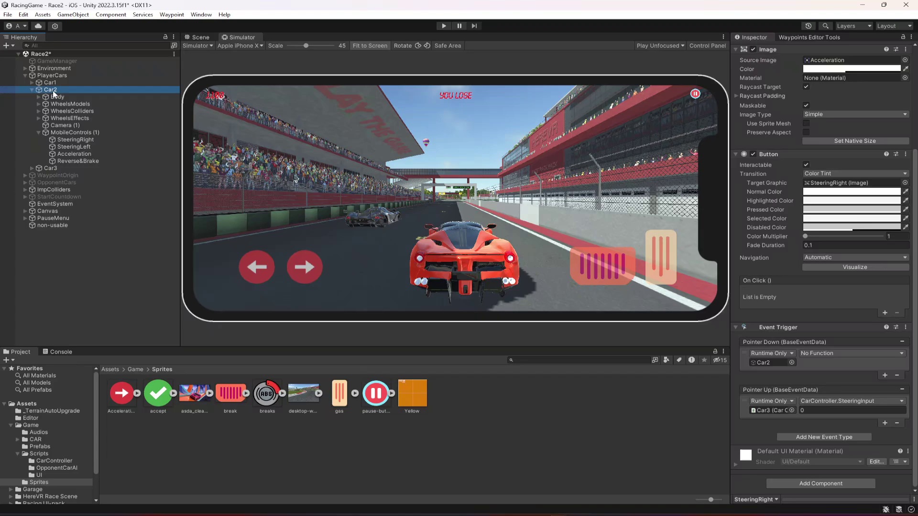
left_click_drag(52, 90, 769, 411)
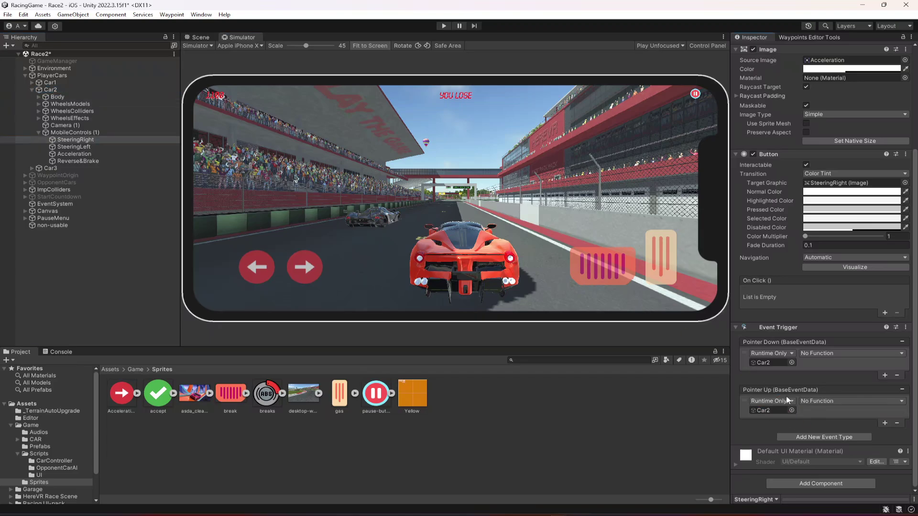
Set both SteeringRight events, Pointer Down and Pointer Up, to call CarController.SteeringInput (float)
left_click(814, 353)
mouse_move(835, 409)
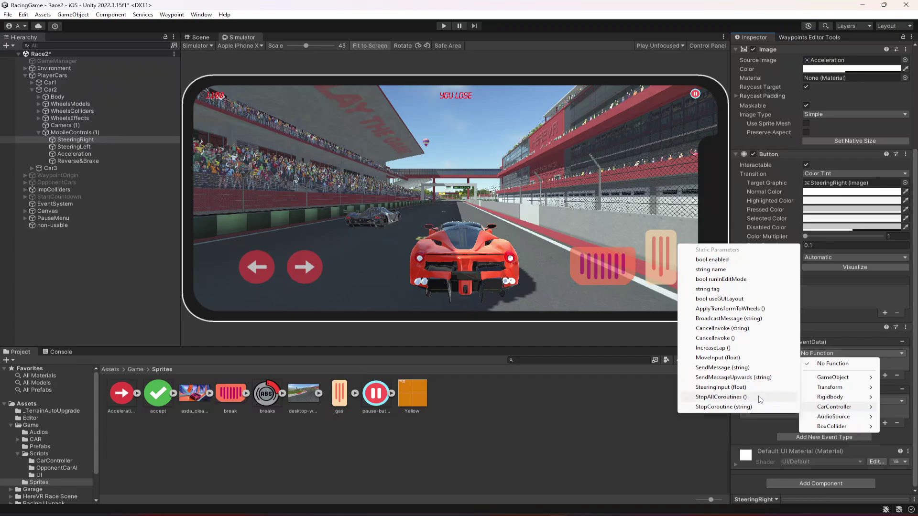
left_click(726, 387)
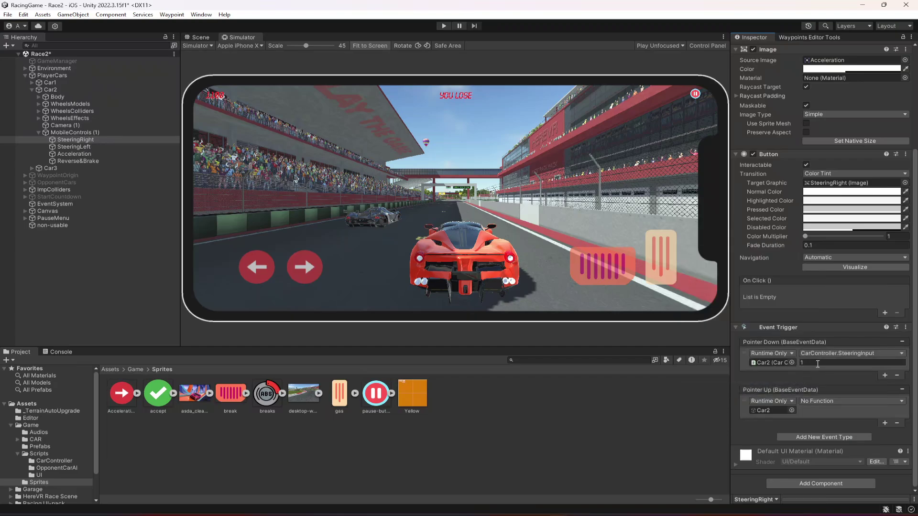
left_click(821, 401)
mouse_move(834, 455)
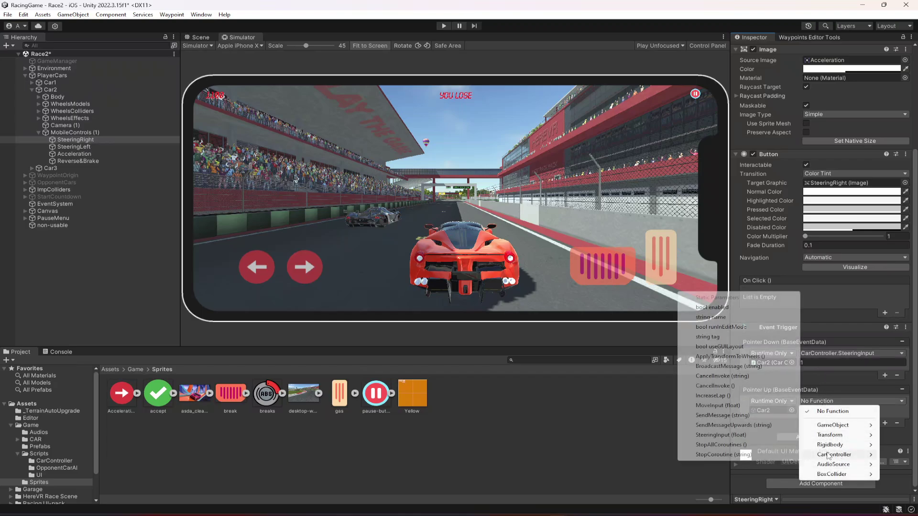
left_click(736, 435)
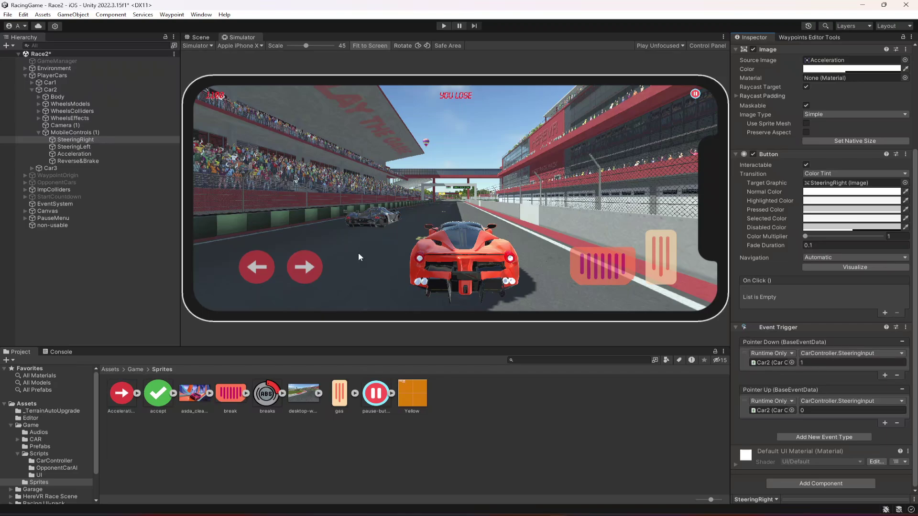
Retarget the Pointer Down and Pointer Up events of Car2's SteeringLeft button to Car2, both calling CarController.SteeringInput (float)
left_click(92, 147)
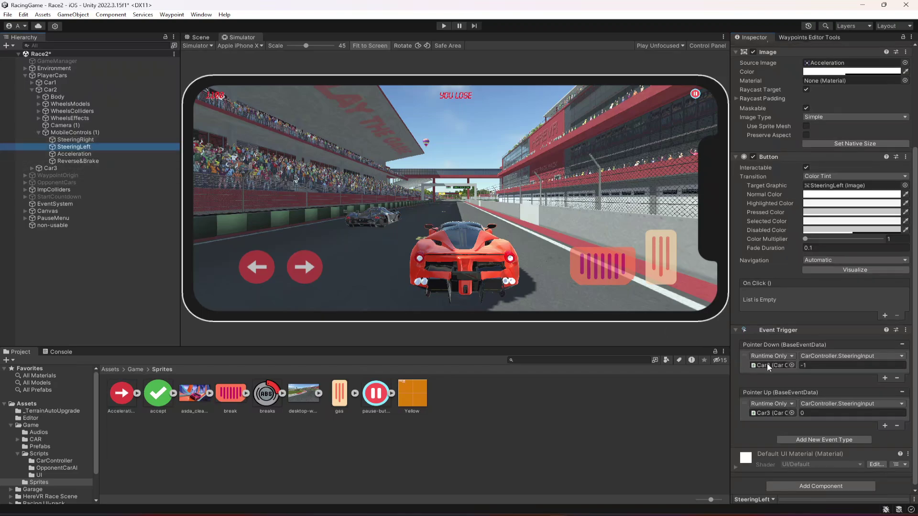
left_click_drag(48, 89, 782, 368)
left_click_drag(47, 91, 776, 419)
left_click(815, 359)
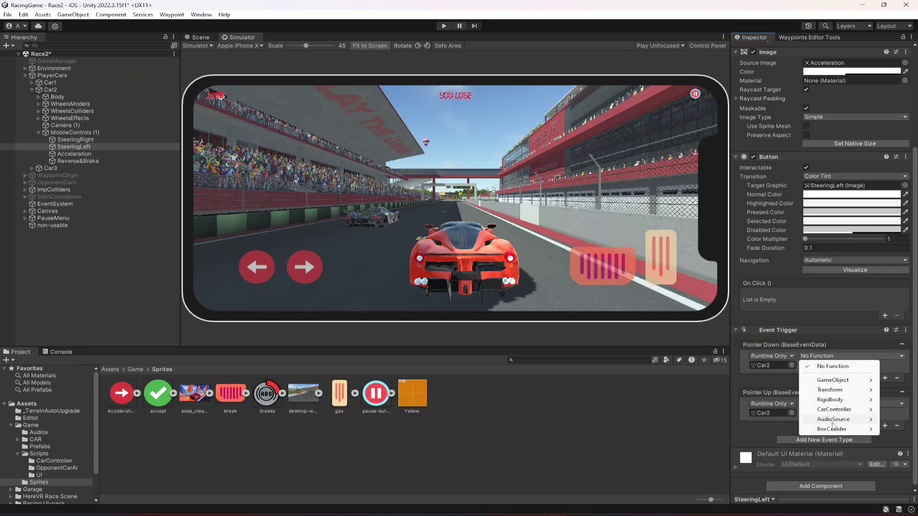
mouse_move(829, 409)
left_click(728, 390)
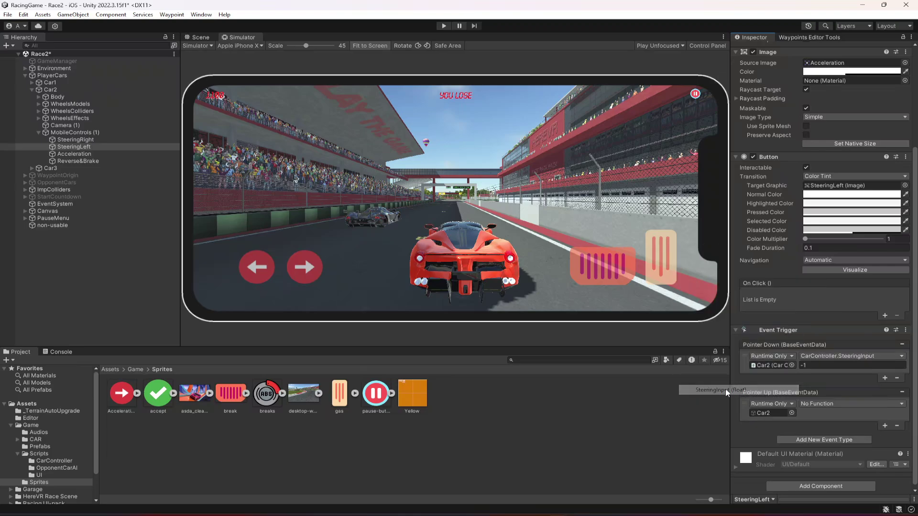
left_click(825, 405)
mouse_move(834, 457)
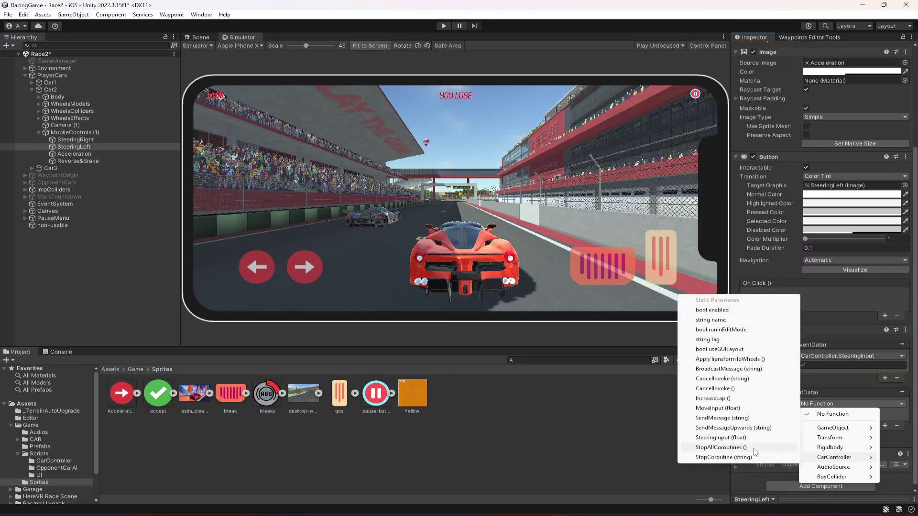
left_click(724, 438)
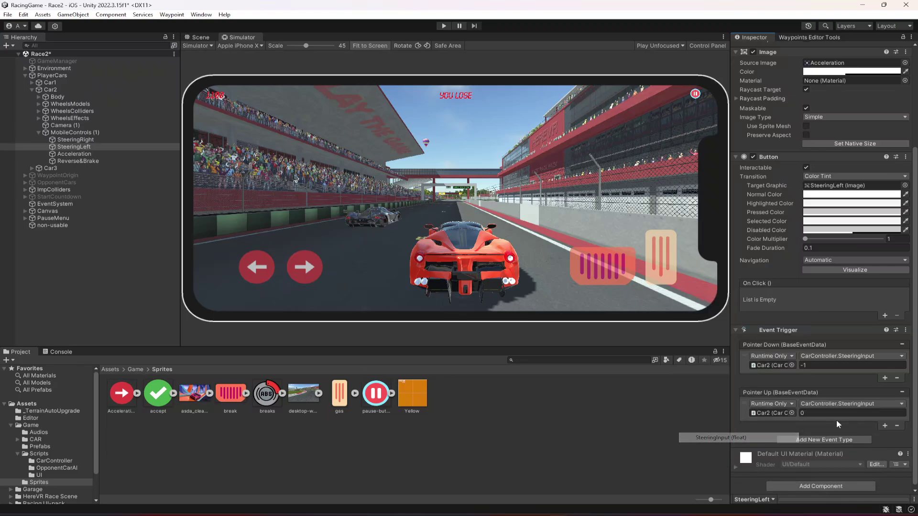
left_click(72, 148)
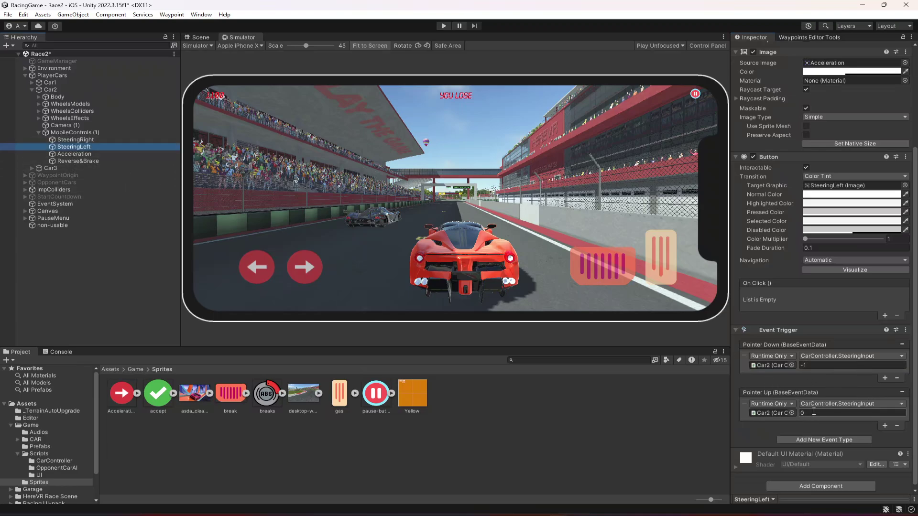
Assign Car2 as the target object of the Pointer Down and Pointer Up events on its Acceleration button
left_click(77, 154)
left_click(85, 161, "ctrl")
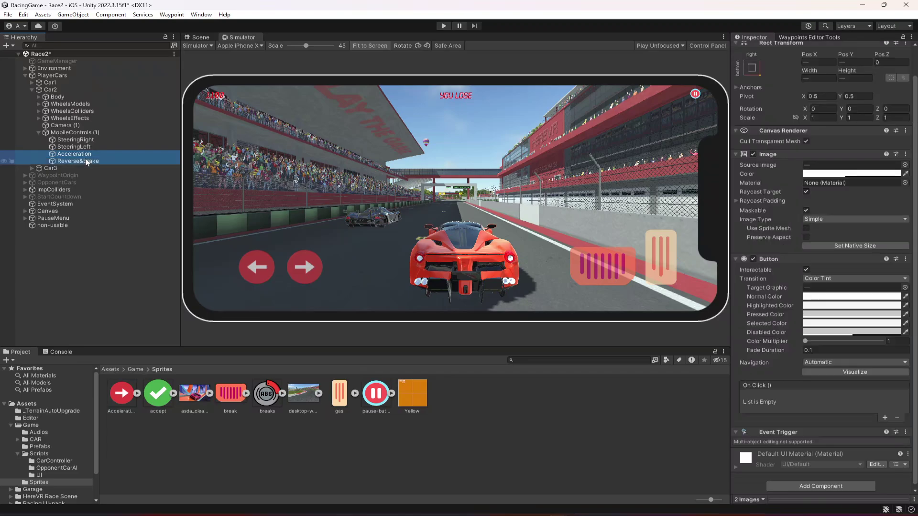
left_click(81, 155)
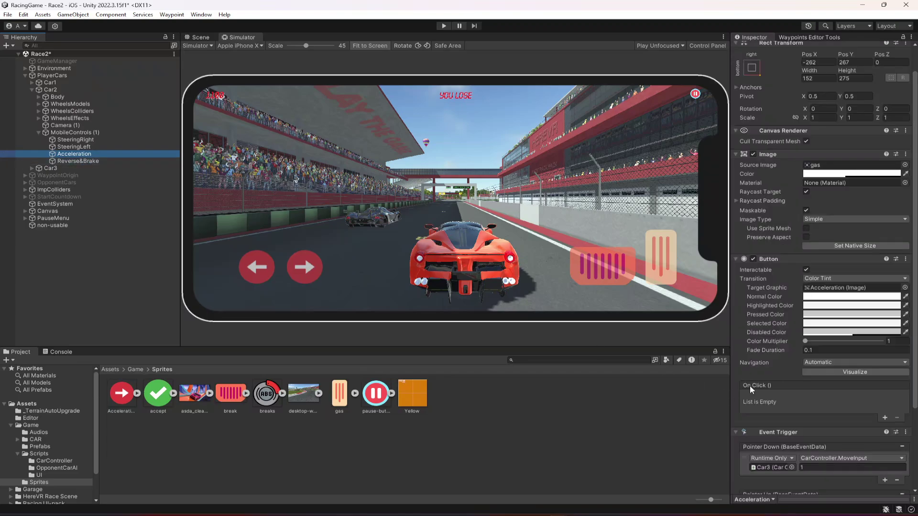
scroll(751, 389, "down", 3)
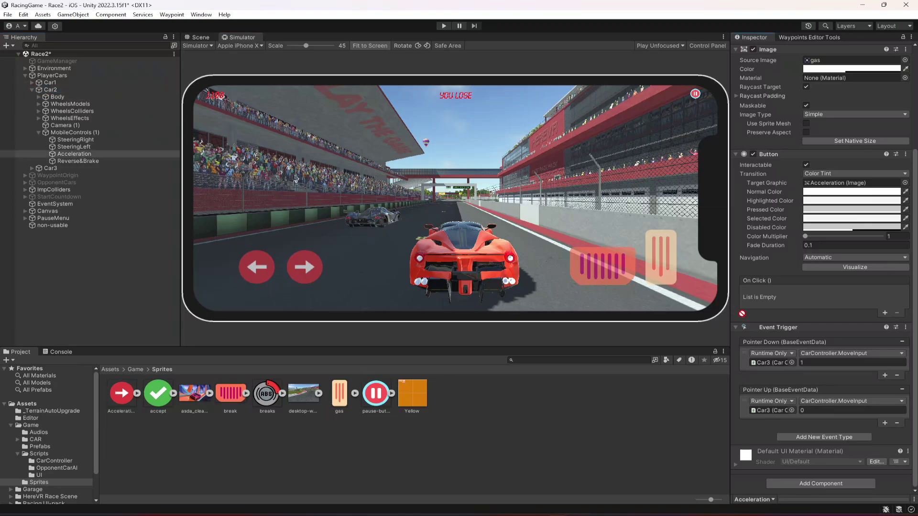
left_click_drag(741, 313, 771, 362)
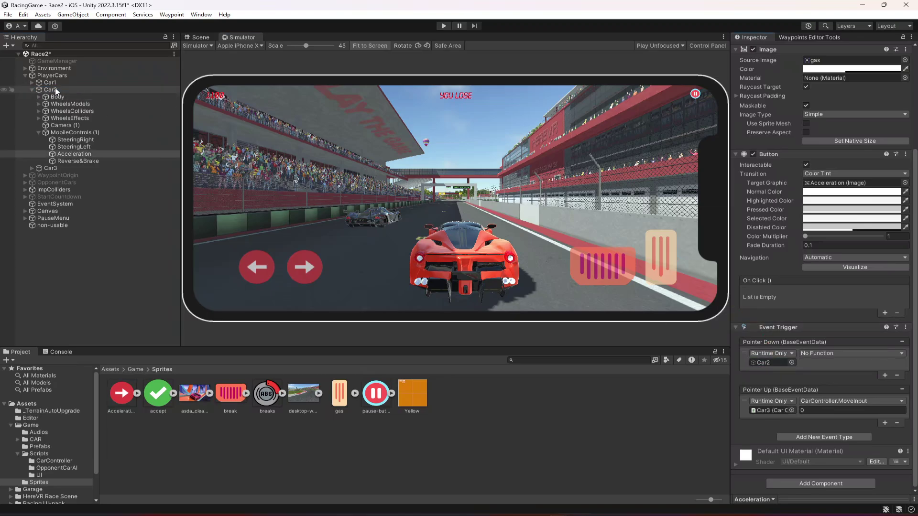
left_click_drag(56, 91, 777, 410)
Set both Acceleration events, Pointer Down and Pointer Up, to call CarController.MoveInput (float)
left_click(809, 351)
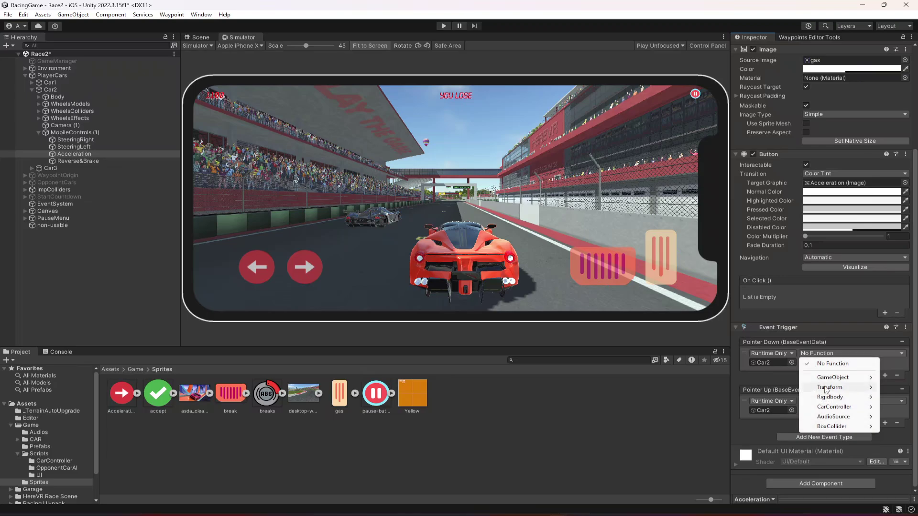
mouse_move(834, 407)
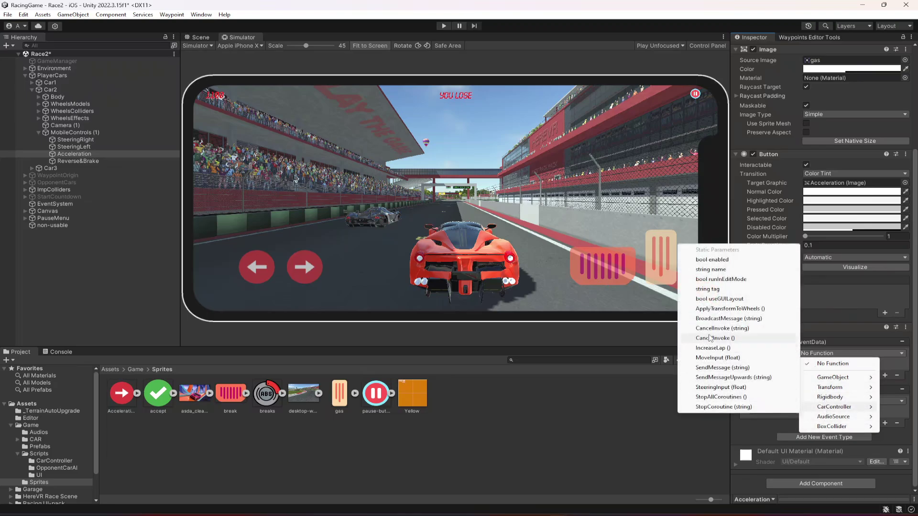
left_click(717, 357)
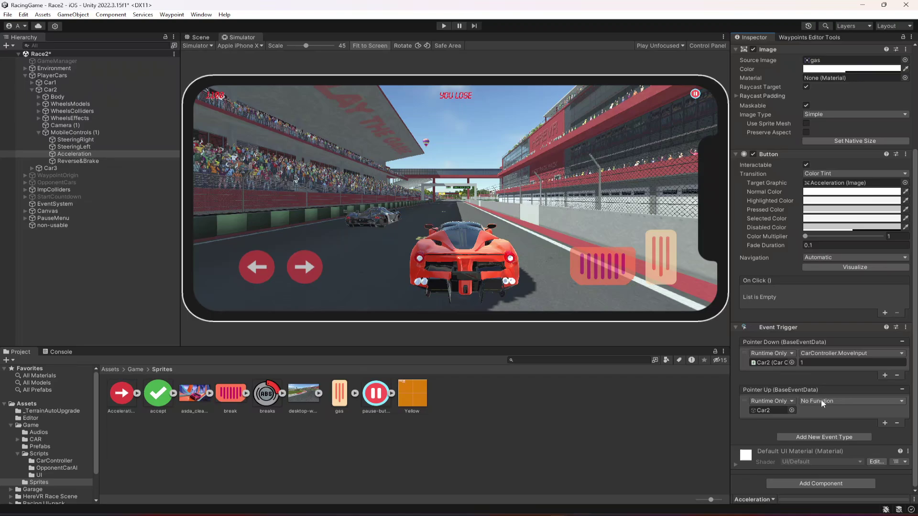
left_click(821, 399)
mouse_move(832, 454)
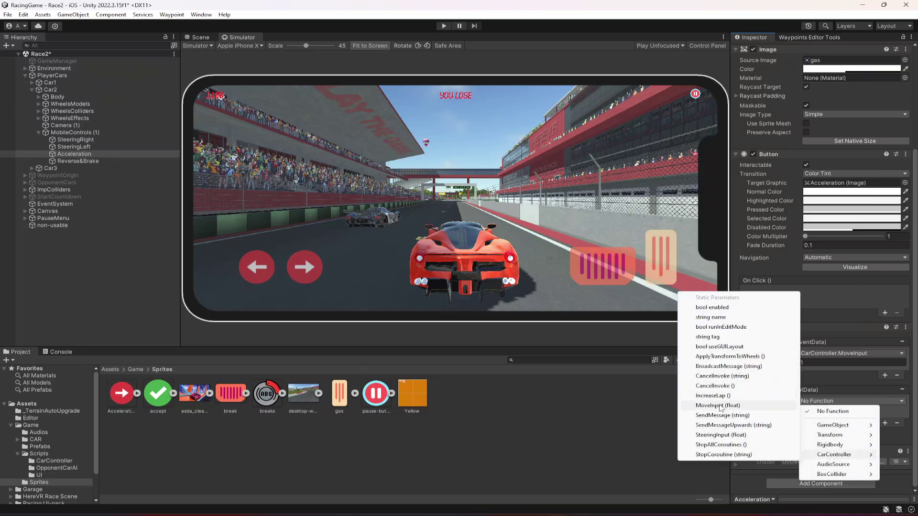
left_click(717, 405)
Assign Car2 as the target object of the Pointer Down and Pointer Up events on its Reverse&Brake button
left_click(84, 161)
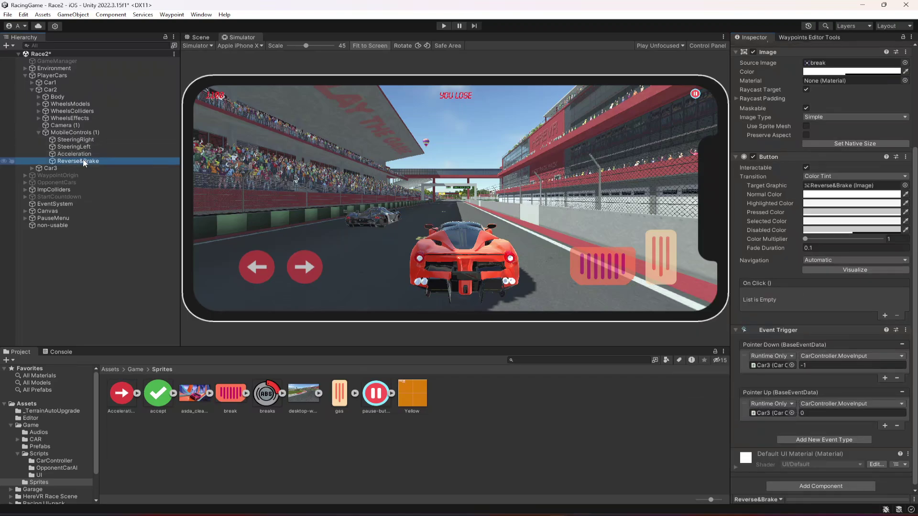
left_click(51, 90)
left_click_drag(63, 94, 769, 365)
left_click_drag(63, 92, 769, 412)
Set both Reverse&Brake events of Car2, Pointer Down and Pointer Up, to call CarController.MoveInput (float)
left_click(810, 356)
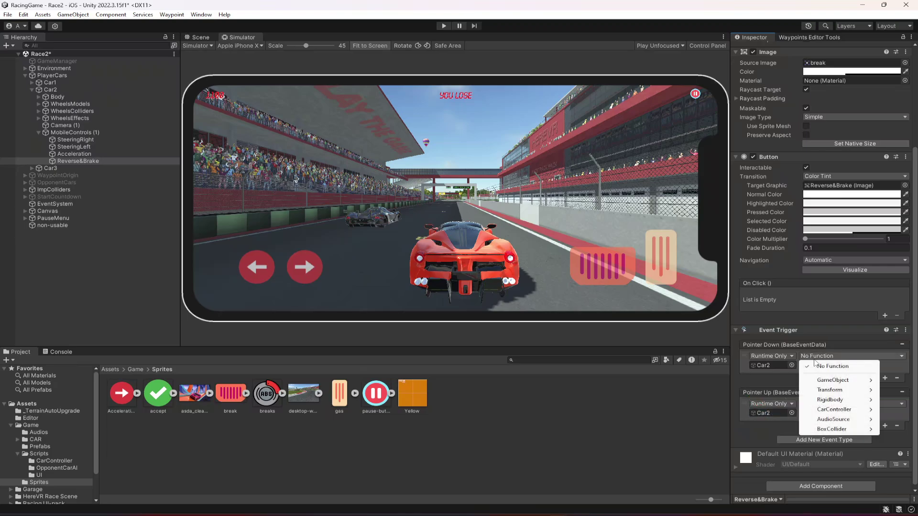
mouse_move(837, 413)
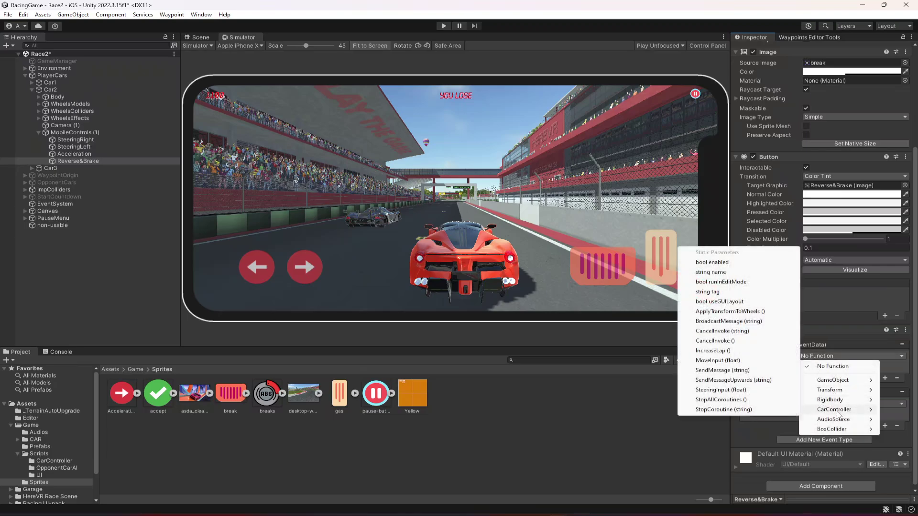
left_click(710, 361)
left_click(807, 403)
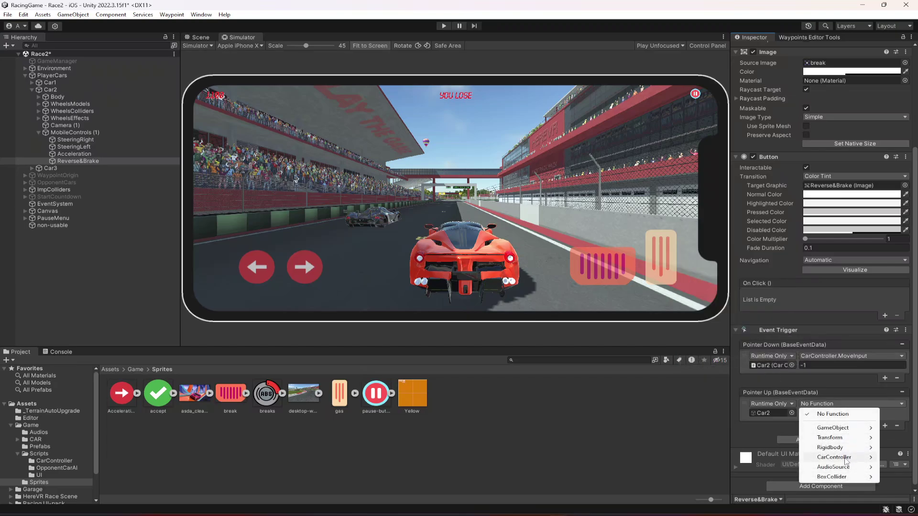
mouse_move(838, 457)
left_click(717, 408)
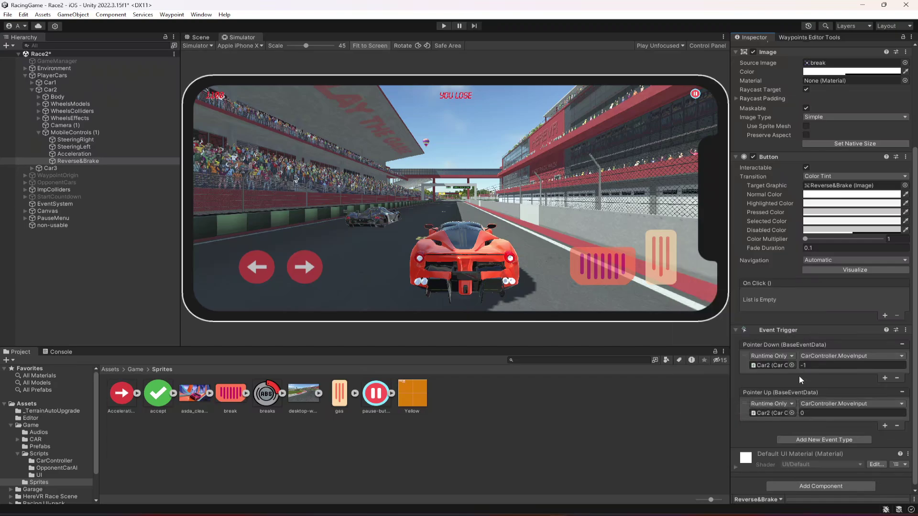
Duplicate Car2's MobileControls (1) object and make the copy a child of Car1
left_click(39, 133)
left_click(55, 132)
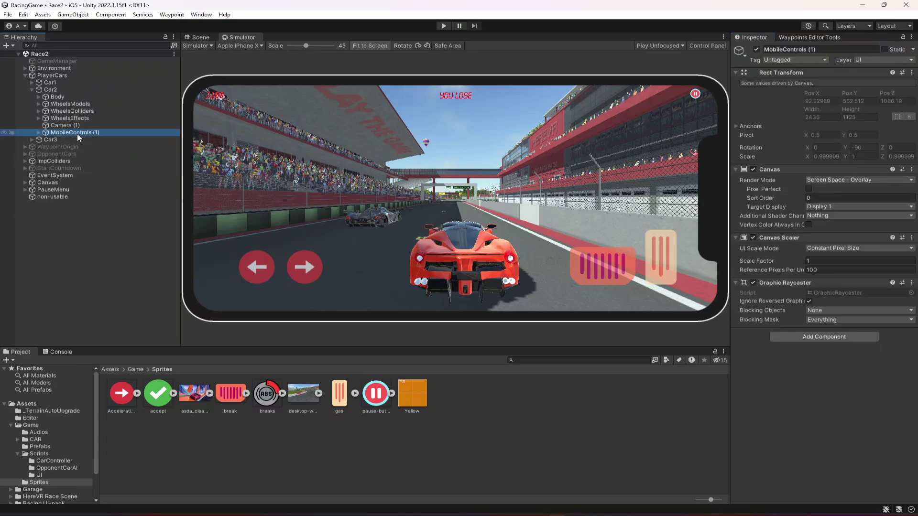
key("ctrl+d")
left_click_drag(65, 141, 56, 83)
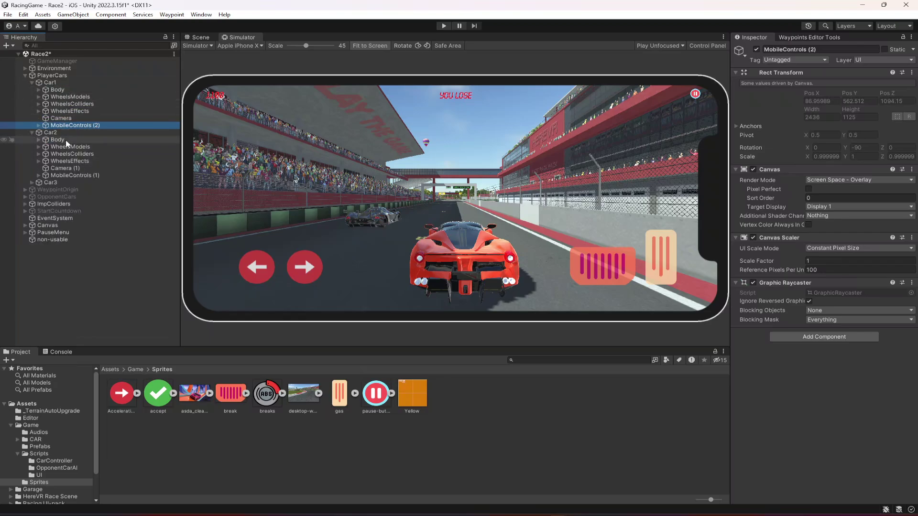
left_click(33, 131)
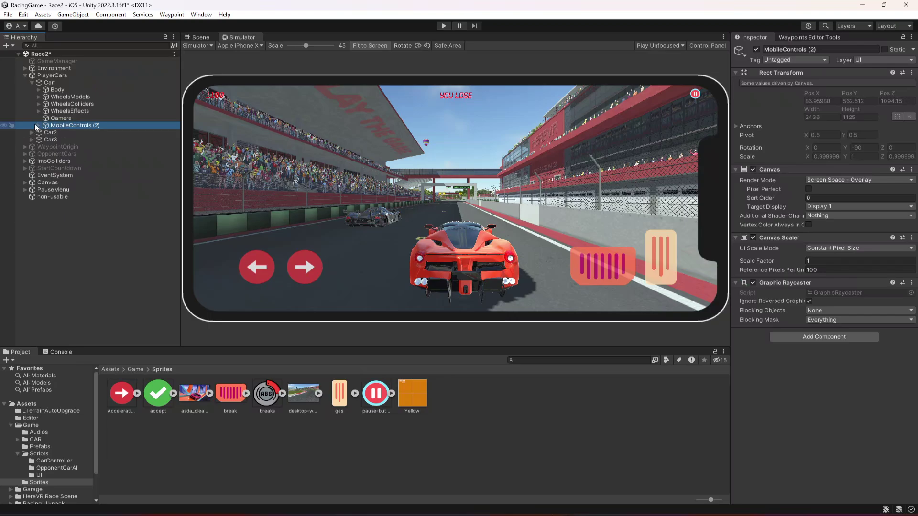
Assign Car1 as the target object of the Pointer Down and Pointer Up events on its SteeringRight button
left_click(37, 125)
left_click(73, 133)
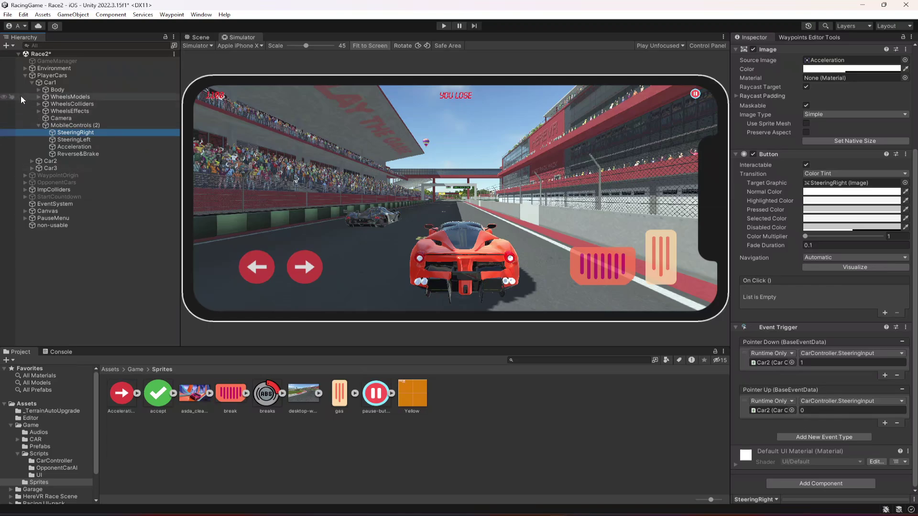
left_click_drag(45, 82, 770, 363)
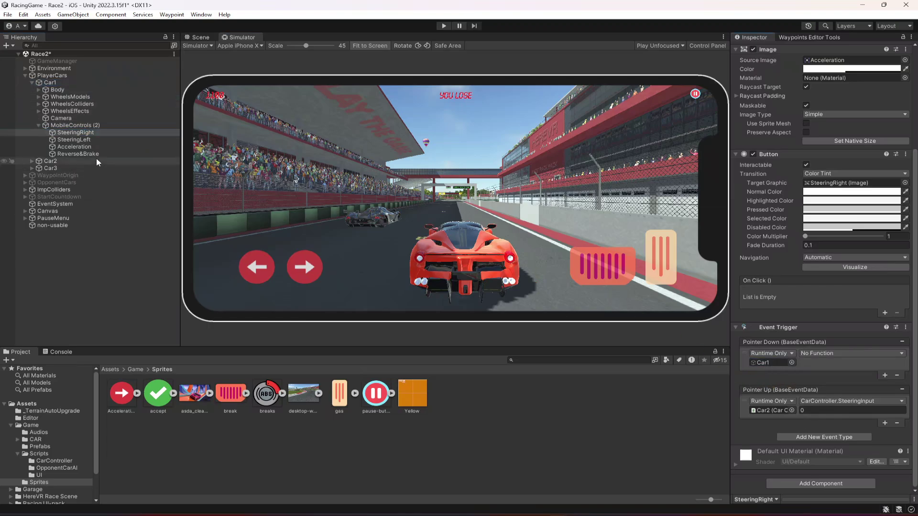
left_click_drag(50, 83, 769, 416)
Set both SteeringRight events of Car1, Pointer Down and Pointer Up, to call CarController.SteeringInput (float)
left_click(816, 354)
mouse_move(801, 410)
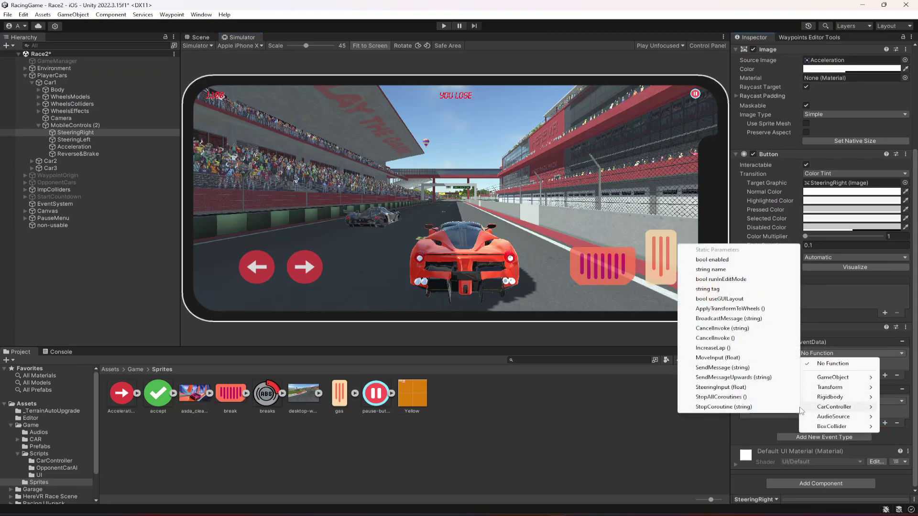
left_click(714, 388)
left_click(826, 402)
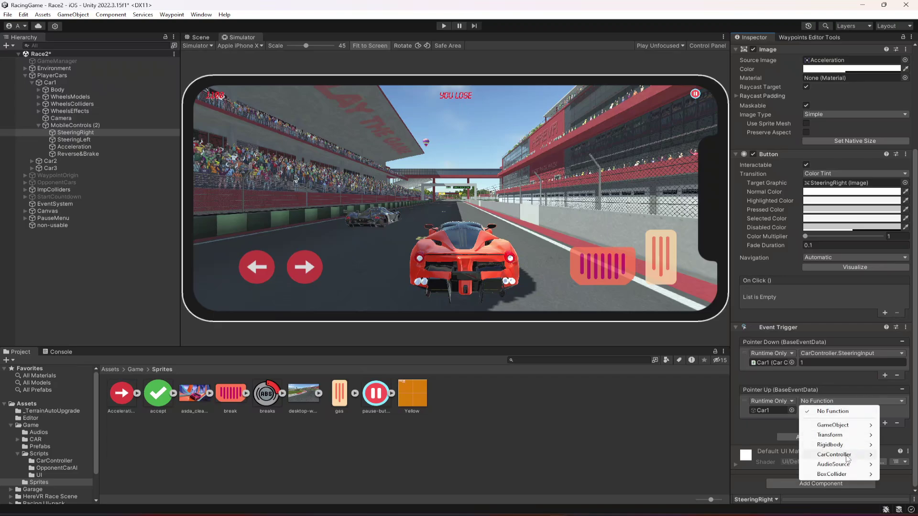
mouse_move(834, 458)
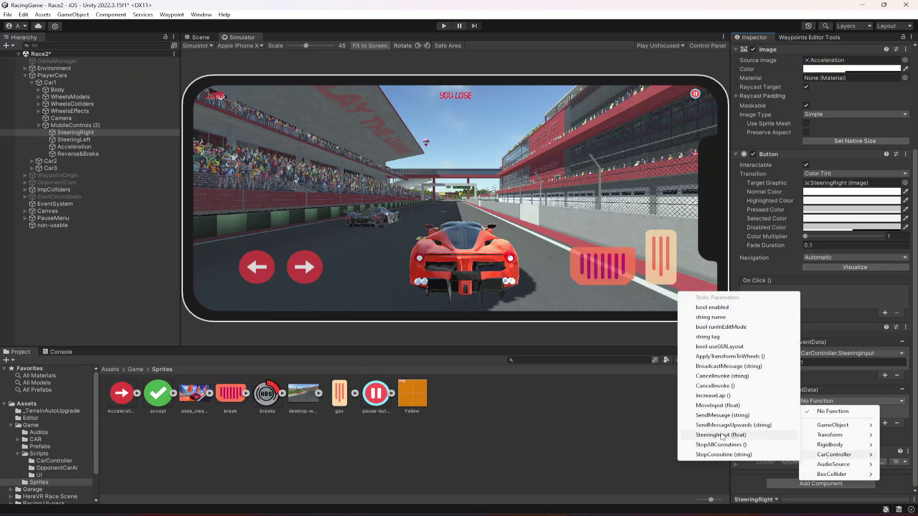
left_click(731, 435)
Assign Car1 as the target object of the Pointer Down and Pointer Up events on its SteeringLeft button
left_click(73, 139)
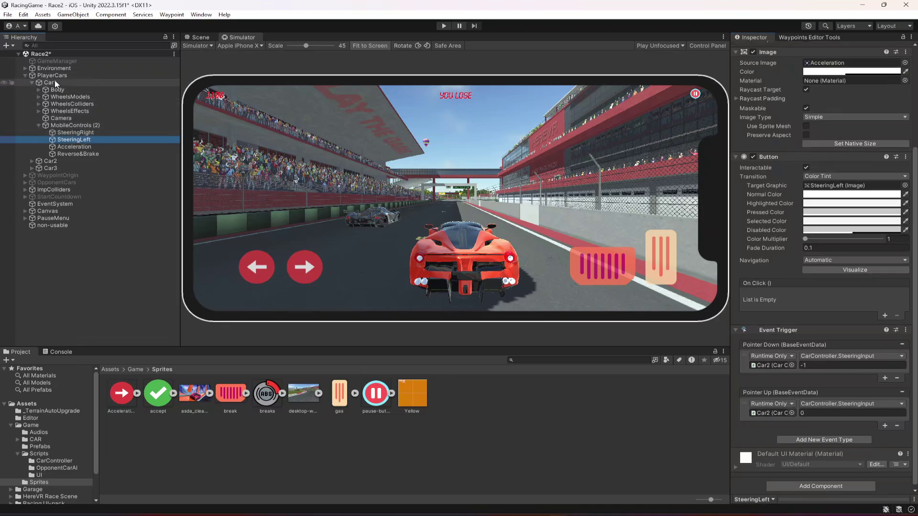
left_click_drag(54, 79, 776, 365)
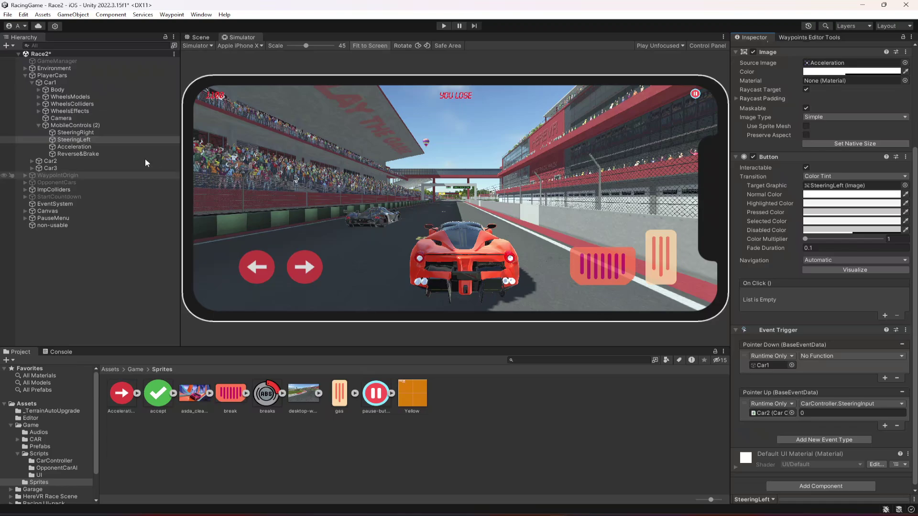
left_click_drag(49, 82, 644, 334)
left_click_drag(769, 412, 770, 412)
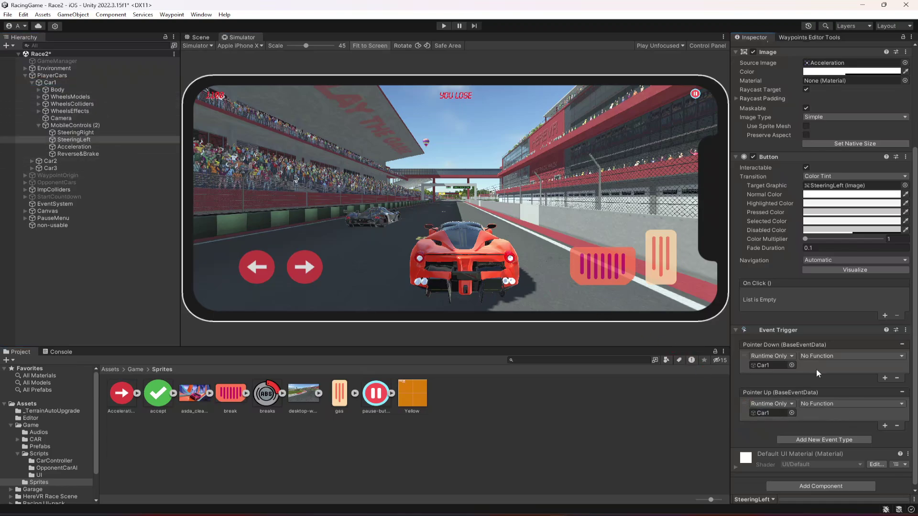
Set both SteeringLeft events of Car1, Pointer Down and Pointer Up, to call CarController.SteeringInput (float)
left_click(822, 356)
mouse_move(834, 409)
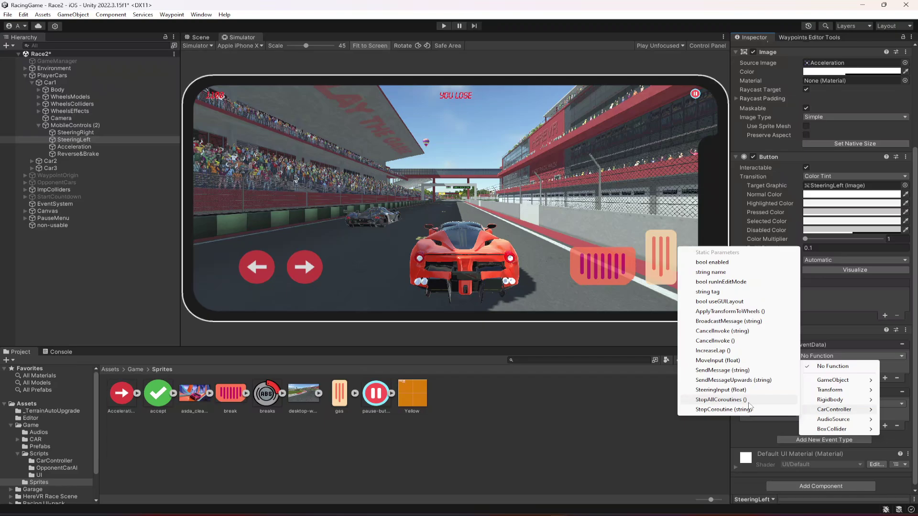
left_click(767, 390)
left_click(831, 405)
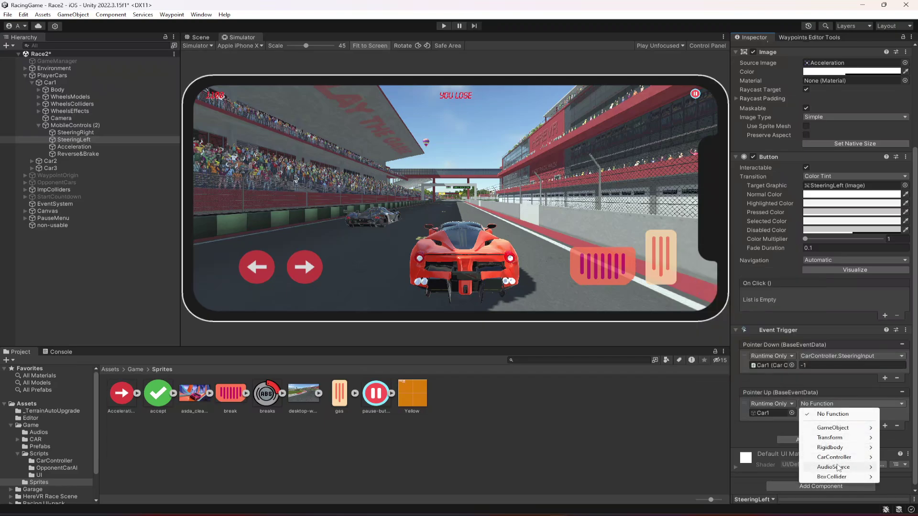
mouse_move(833, 460)
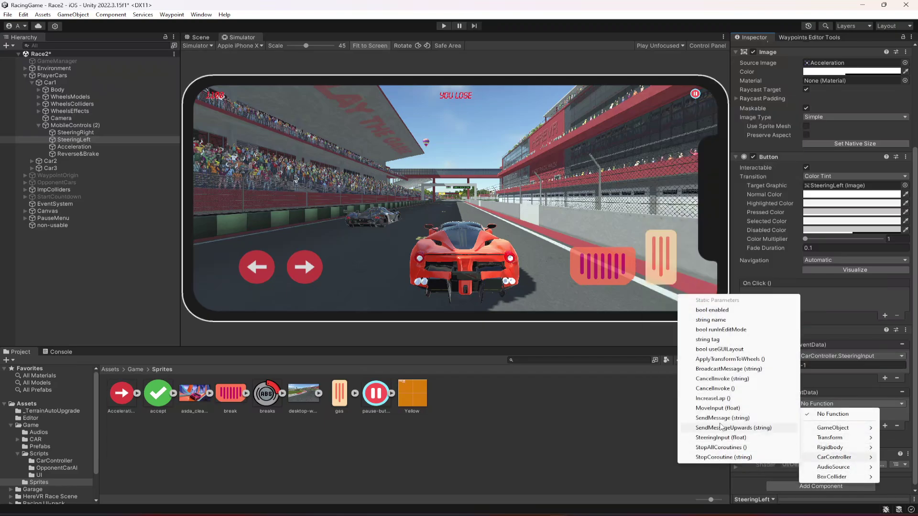
left_click(756, 439)
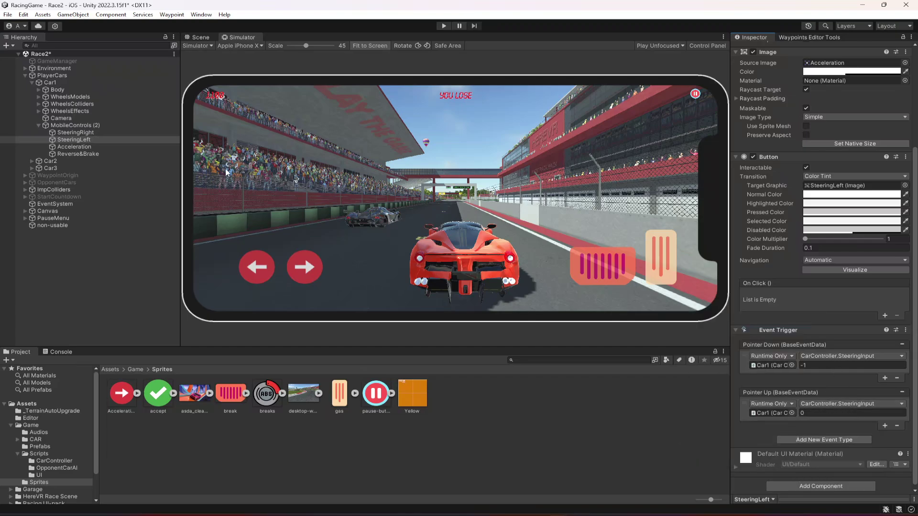
Assign Car1 as the target object of the Pointer Down and Pointer Up events on its Acceleration button
left_click(88, 147)
left_click_drag(50, 82, 764, 371)
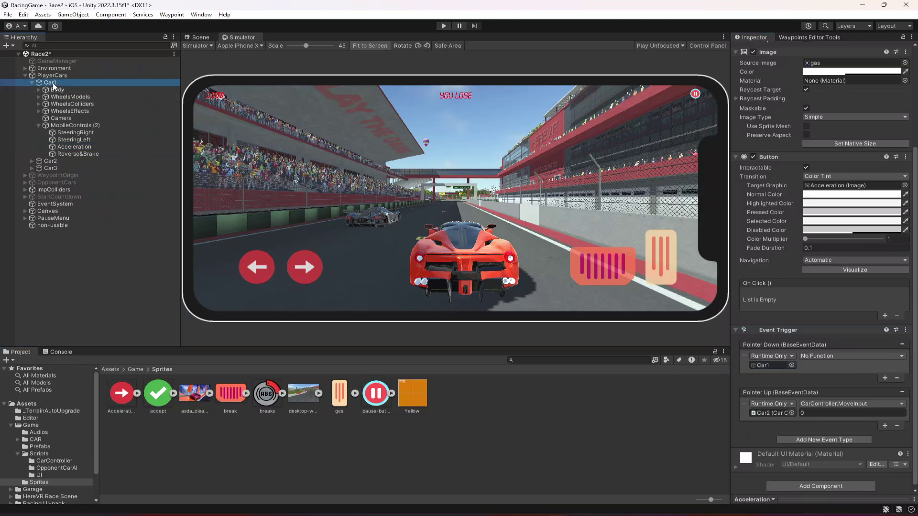
left_click_drag(769, 421, 767, 413)
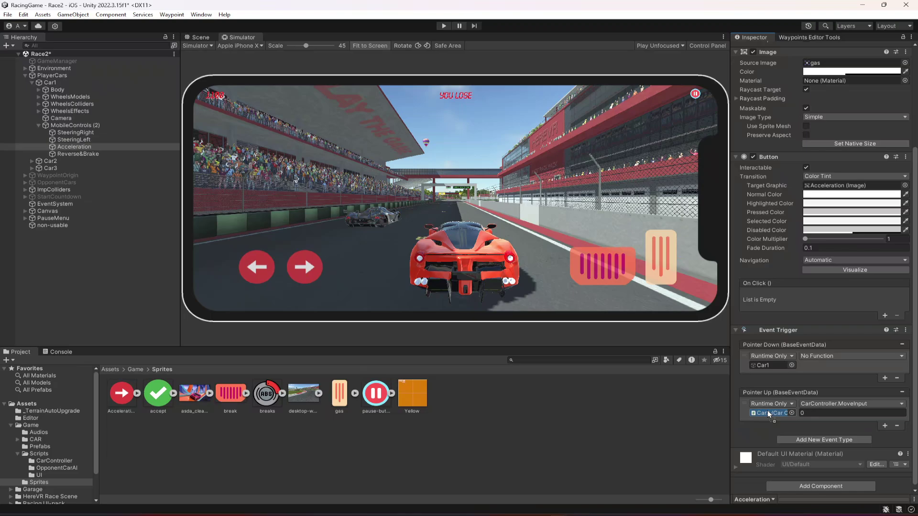
Set both Acceleration events of Car1, Pointer Down and Pointer Up, to call CarController.MoveInput (float)
left_click(822, 356)
mouse_move(834, 409)
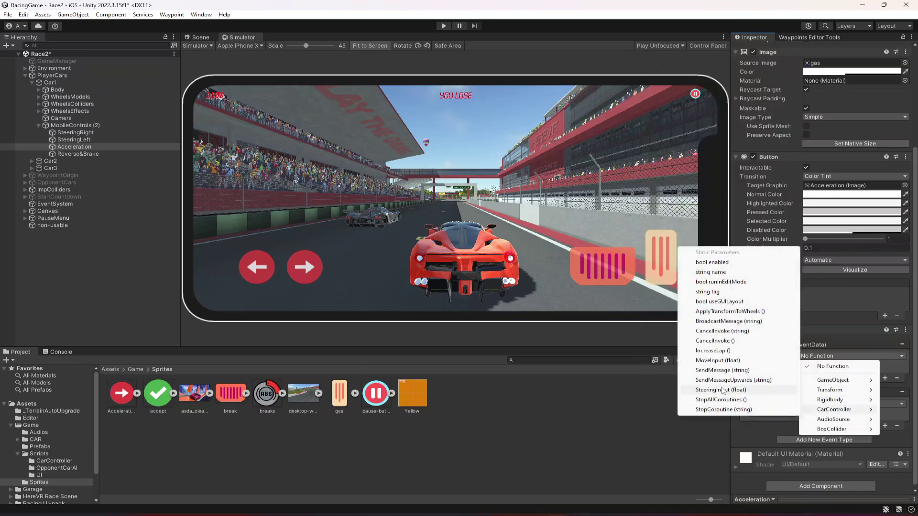
left_click(717, 360)
left_click(812, 404)
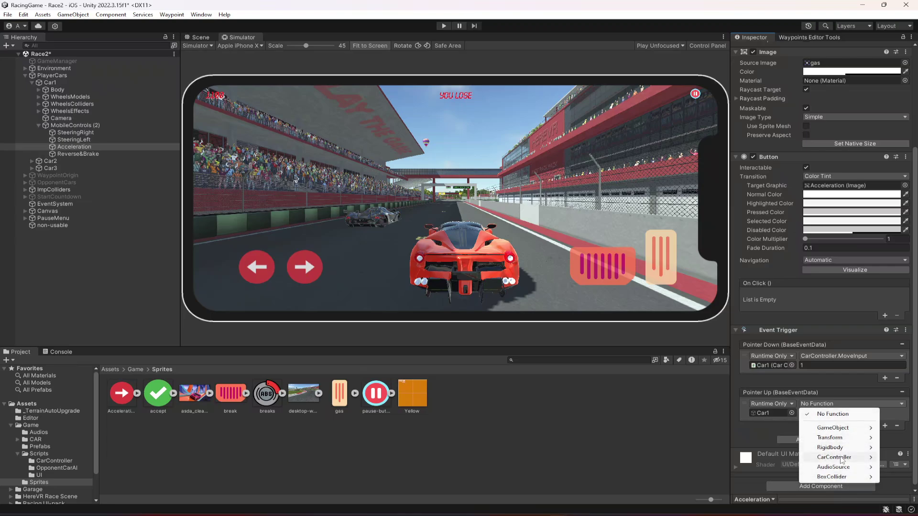
mouse_move(834, 456)
left_click(716, 408)
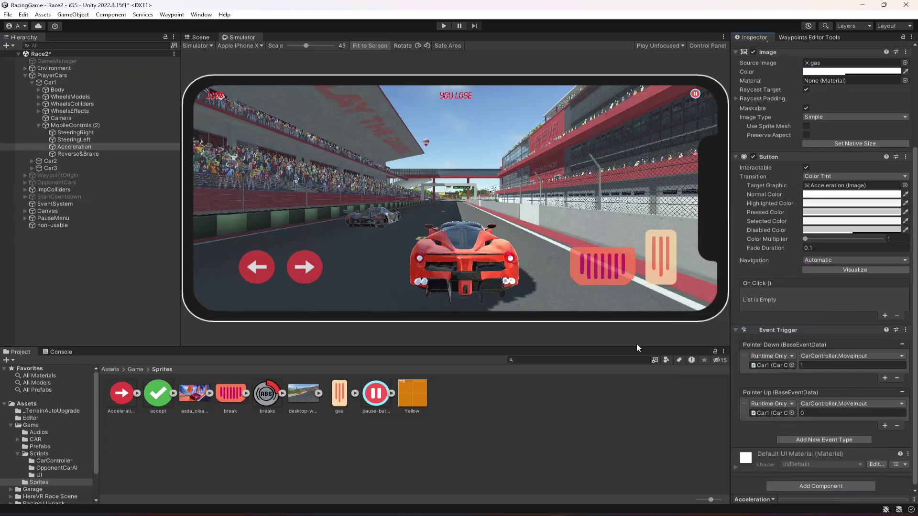
Assign Car1 as the target object of the Pointer Down and Pointer Up events on its Reverse&Brake button
left_click(83, 154)
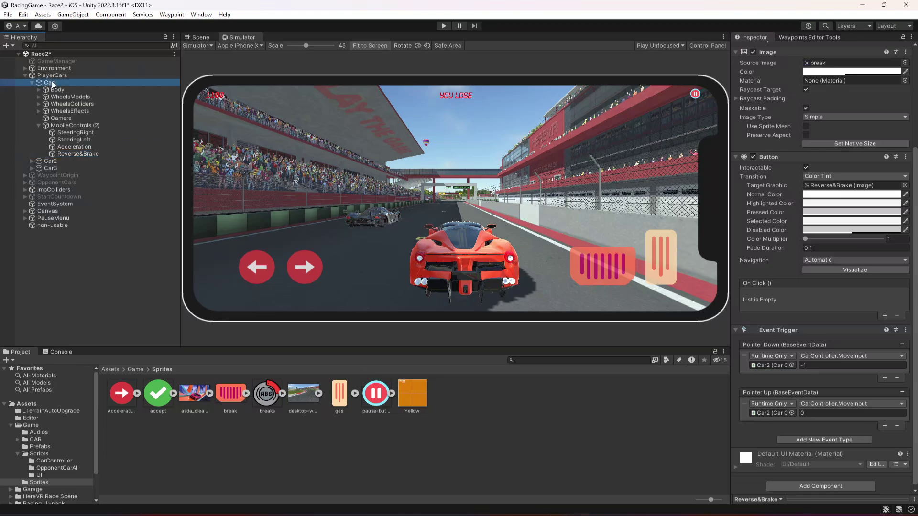
left_click_drag(51, 82, 766, 367)
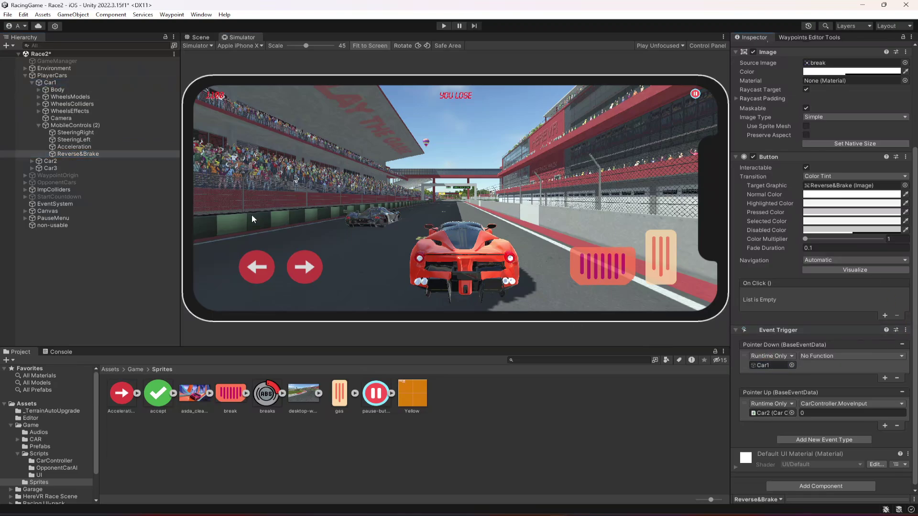
left_click(50, 83)
left_click_drag(49, 82, 769, 413)
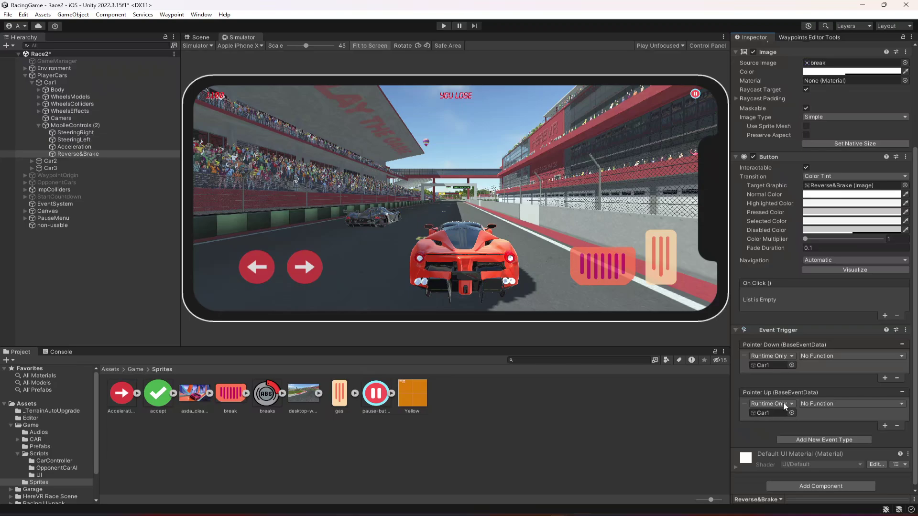
Set both Reverse&Brake events of Car1, Pointer Down and Pointer Up, to call CarController.MoveInput (float), and save the scene
left_click(816, 356)
mouse_move(834, 410)
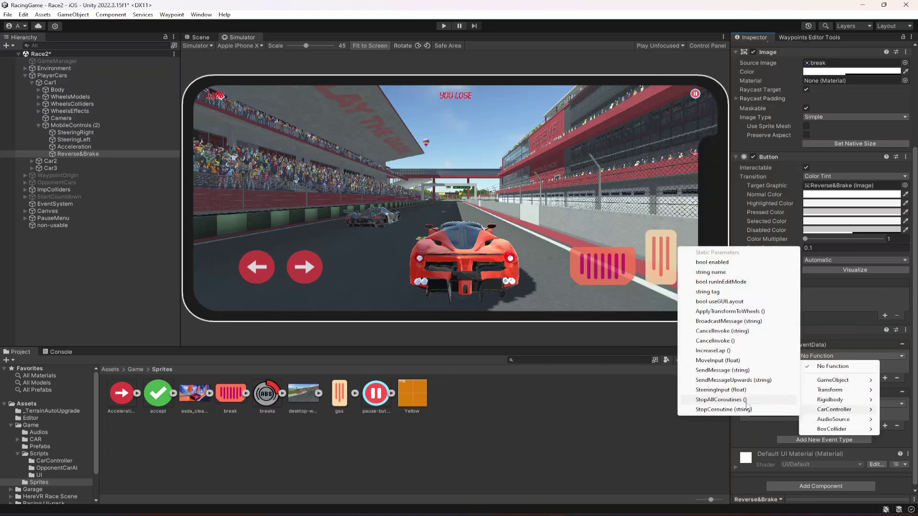
left_click(717, 361)
left_click(815, 405)
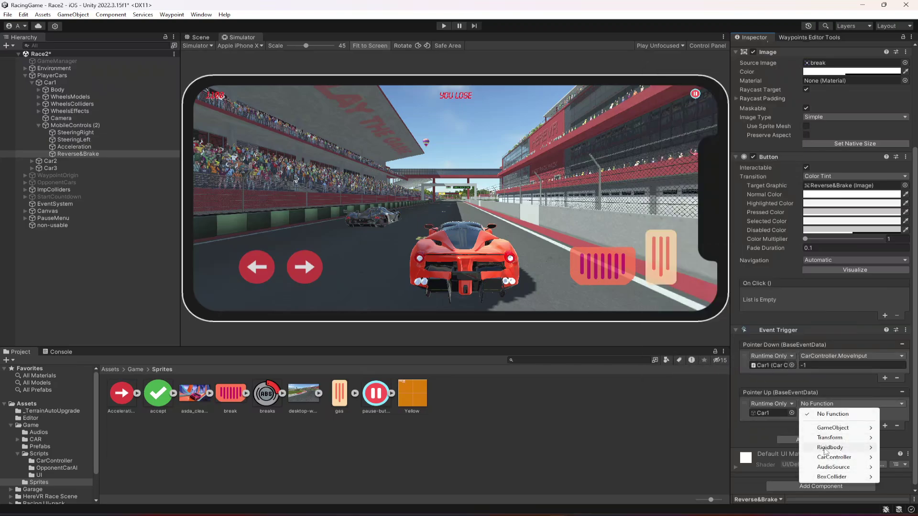
mouse_move(834, 458)
left_click(717, 408)
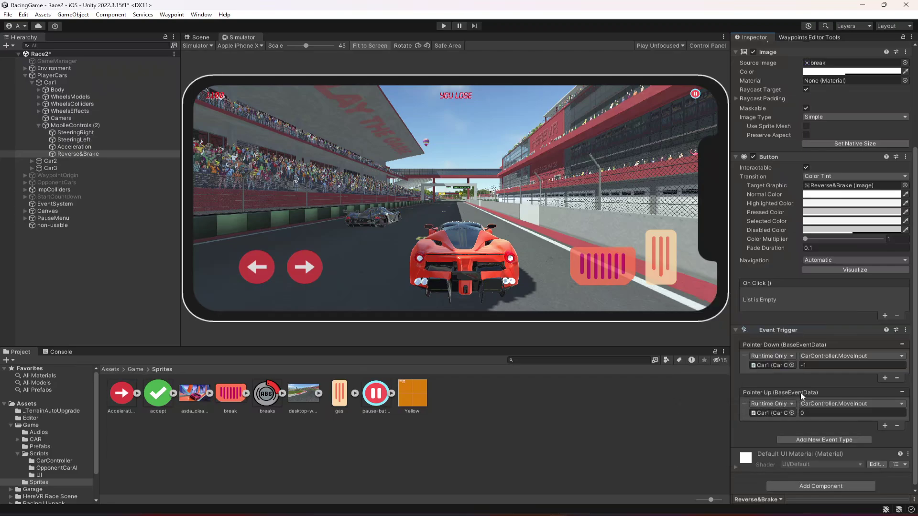
key("ctrl+s")
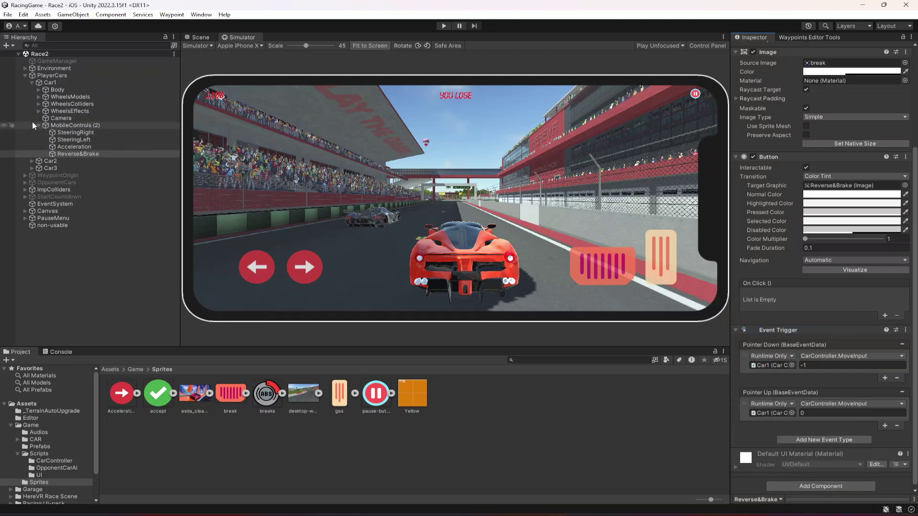
Collapse Car1's hierarchy and examine the Car Controller settings of Car3
left_click(38, 125)
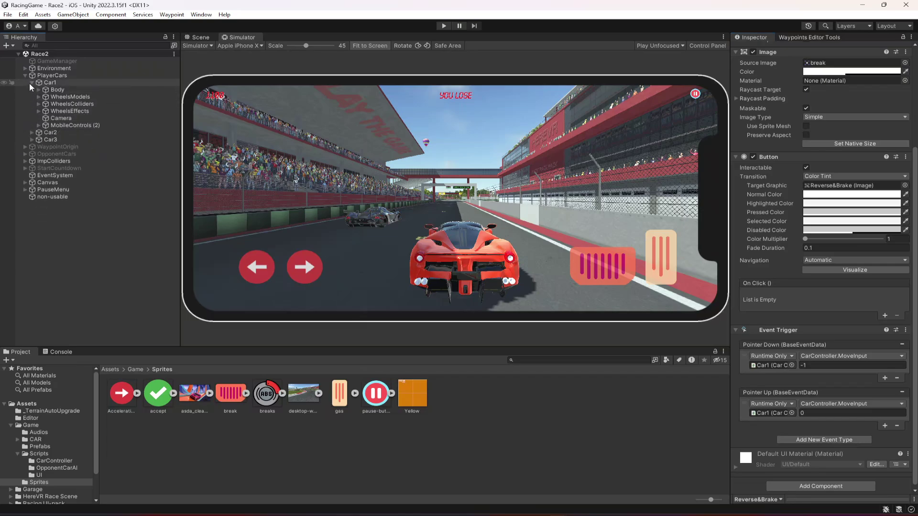
left_click(30, 82)
left_click(42, 83)
left_click(50, 96)
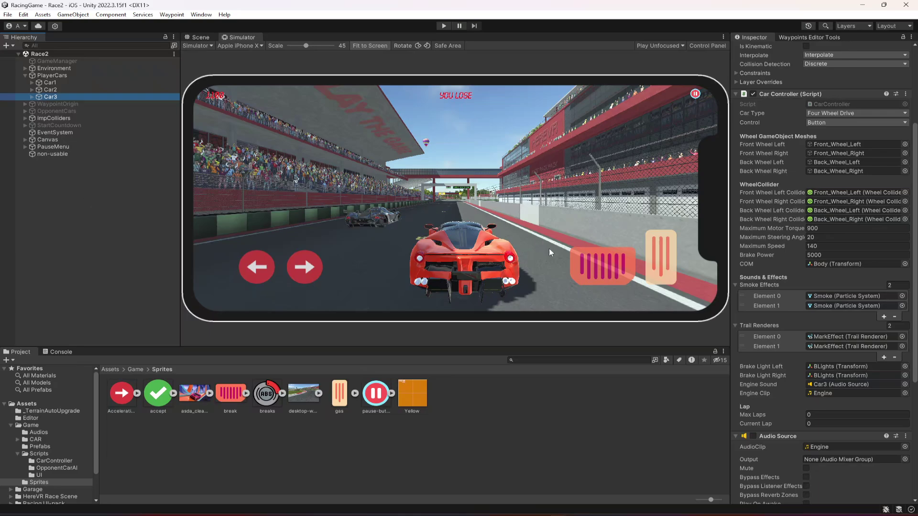
left_click(110, 186)
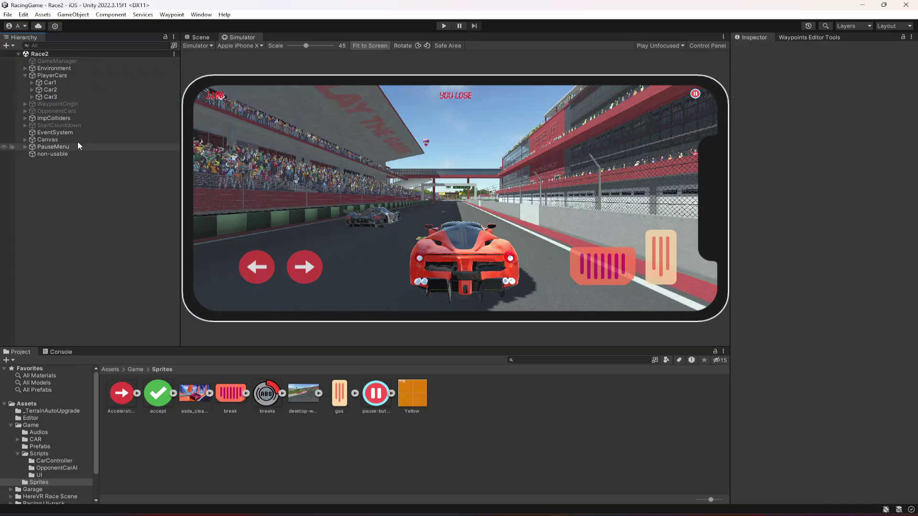
Collapse the PlayerCars hierarchy and delete the PlayerCars prefab from the Assets/Game/Prefabs folder
left_click(26, 76)
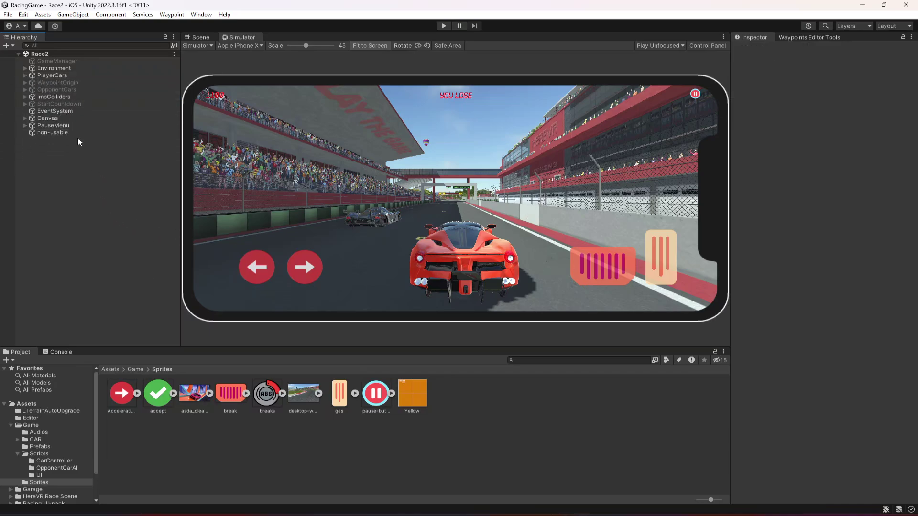
left_click(11, 424)
left_click(32, 425)
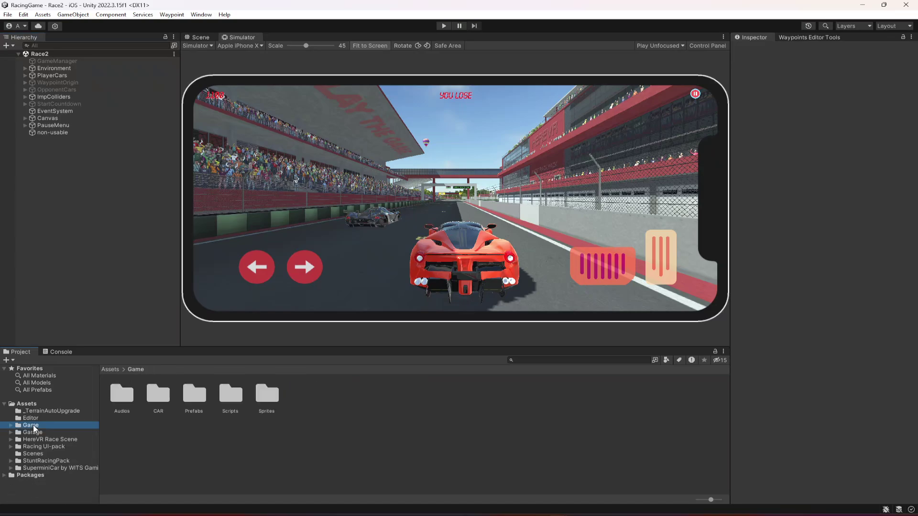
double_click(194, 395)
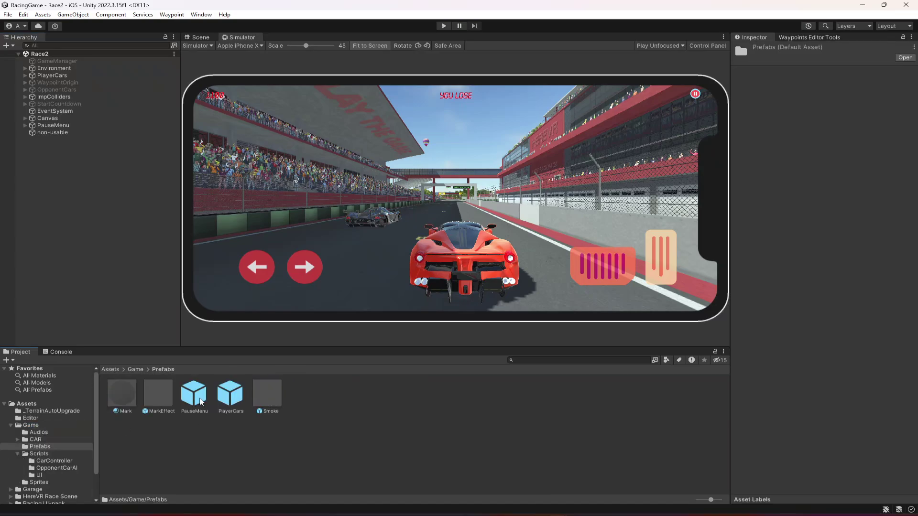
left_click(233, 393)
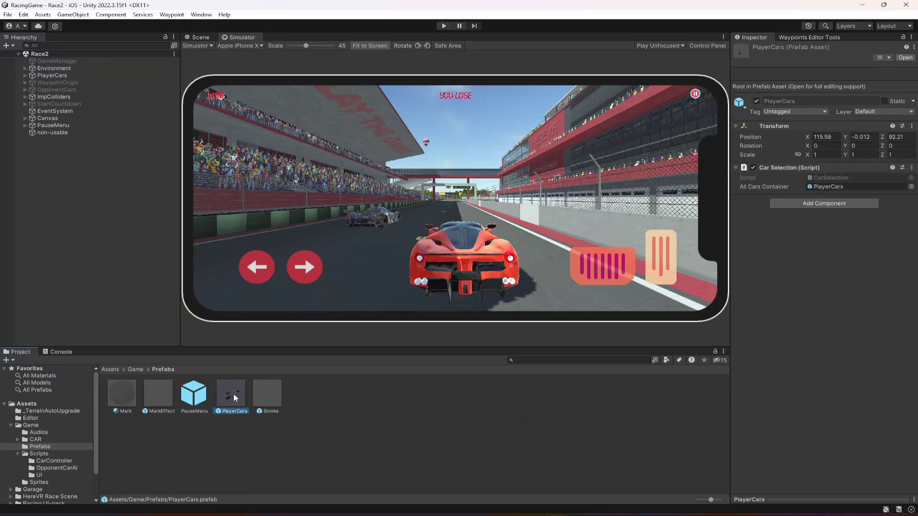
double_click(233, 394)
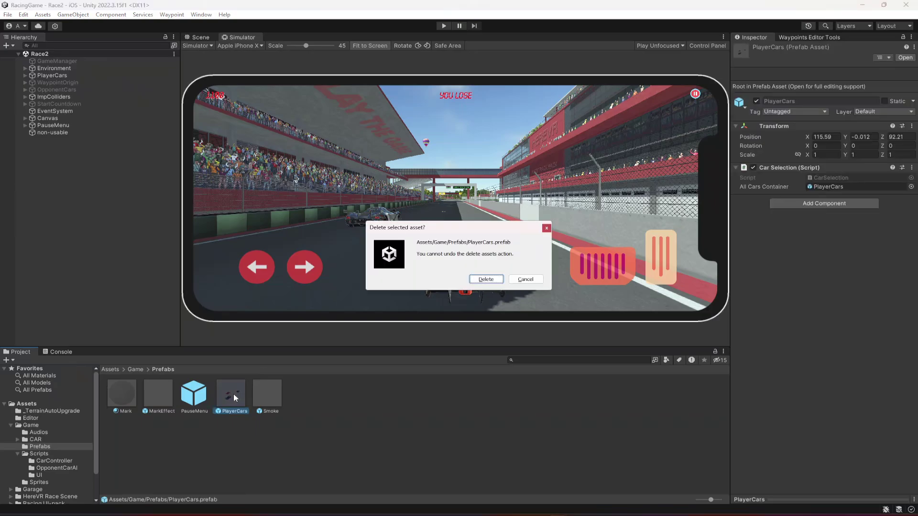
left_click(489, 281)
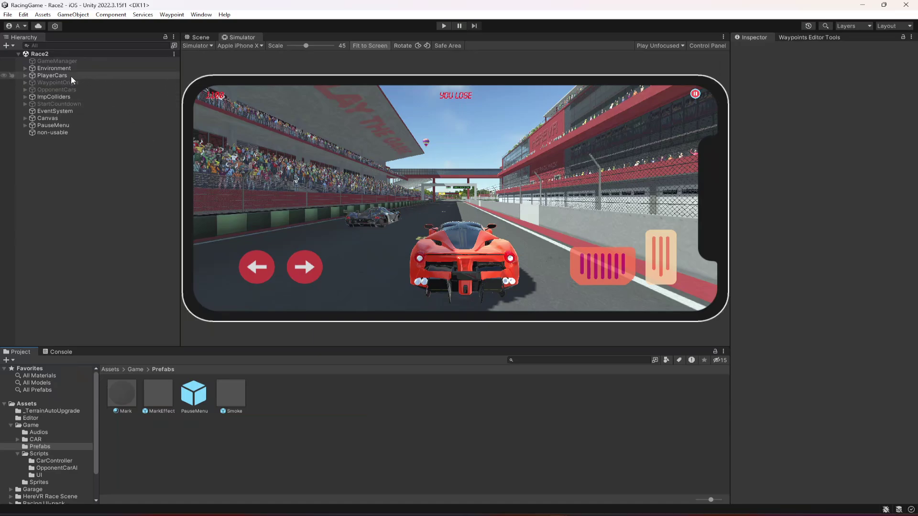
Reposition the PlayerCars object between Environment and WaypointOrigin in the Race2 hierarchy and save the scene
left_click(56, 76)
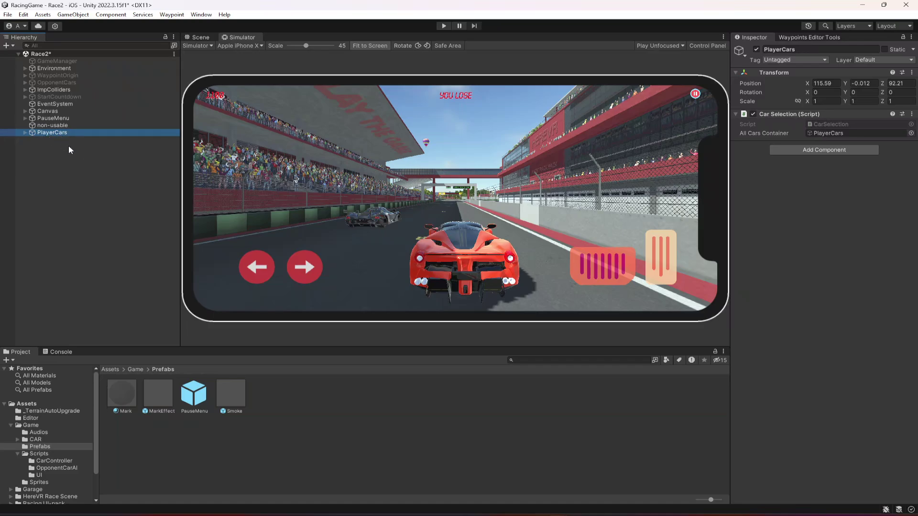
left_click(68, 145)
left_click_drag(62, 131, 73, 72)
left_click(101, 198)
key("ctrl+s")
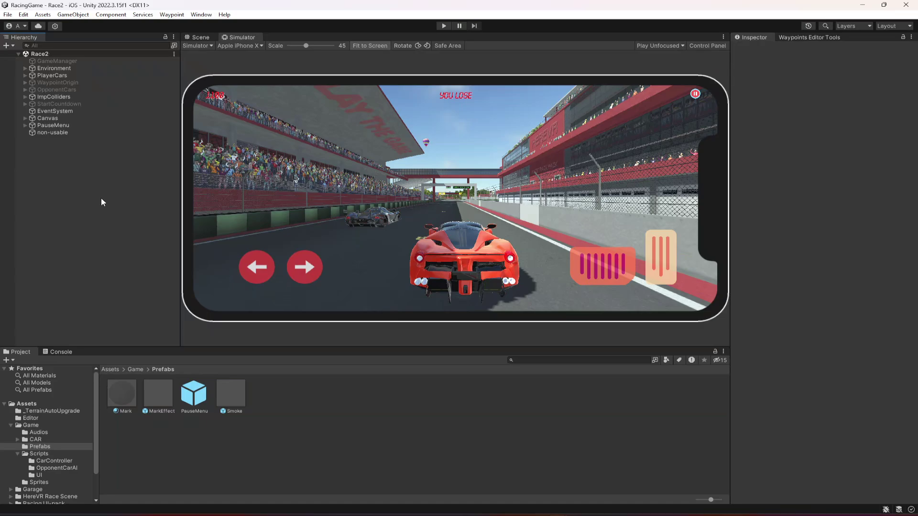